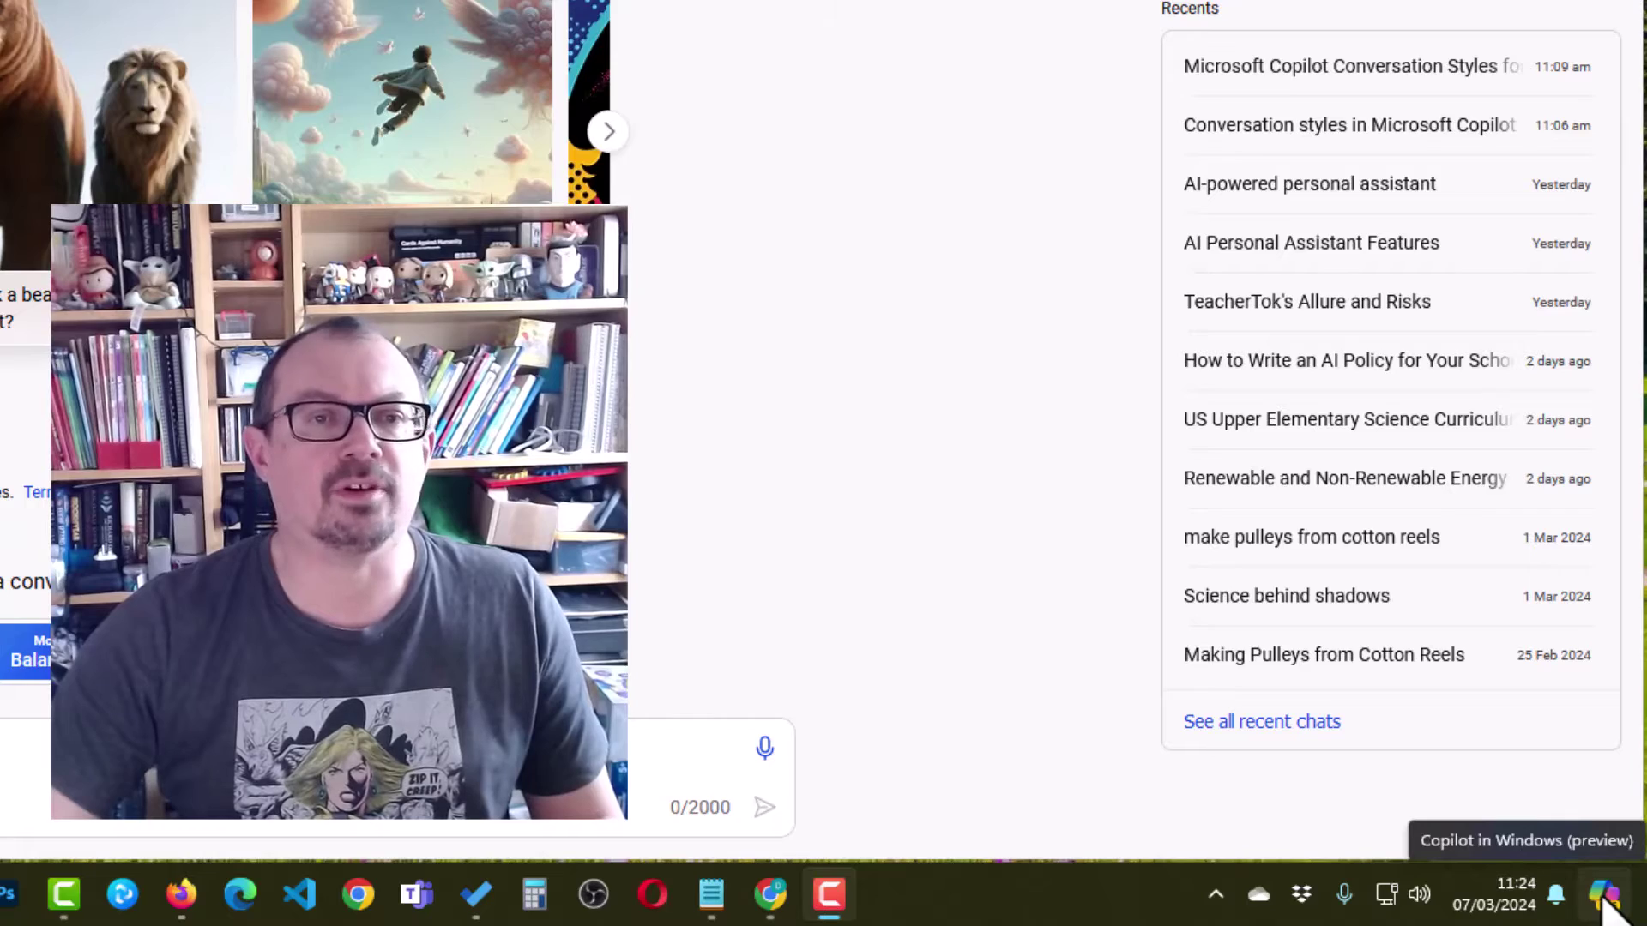
Open the Copilot in Windows (preview) panel from the taskbar, beside the Copilot web page
left_click(1603, 895)
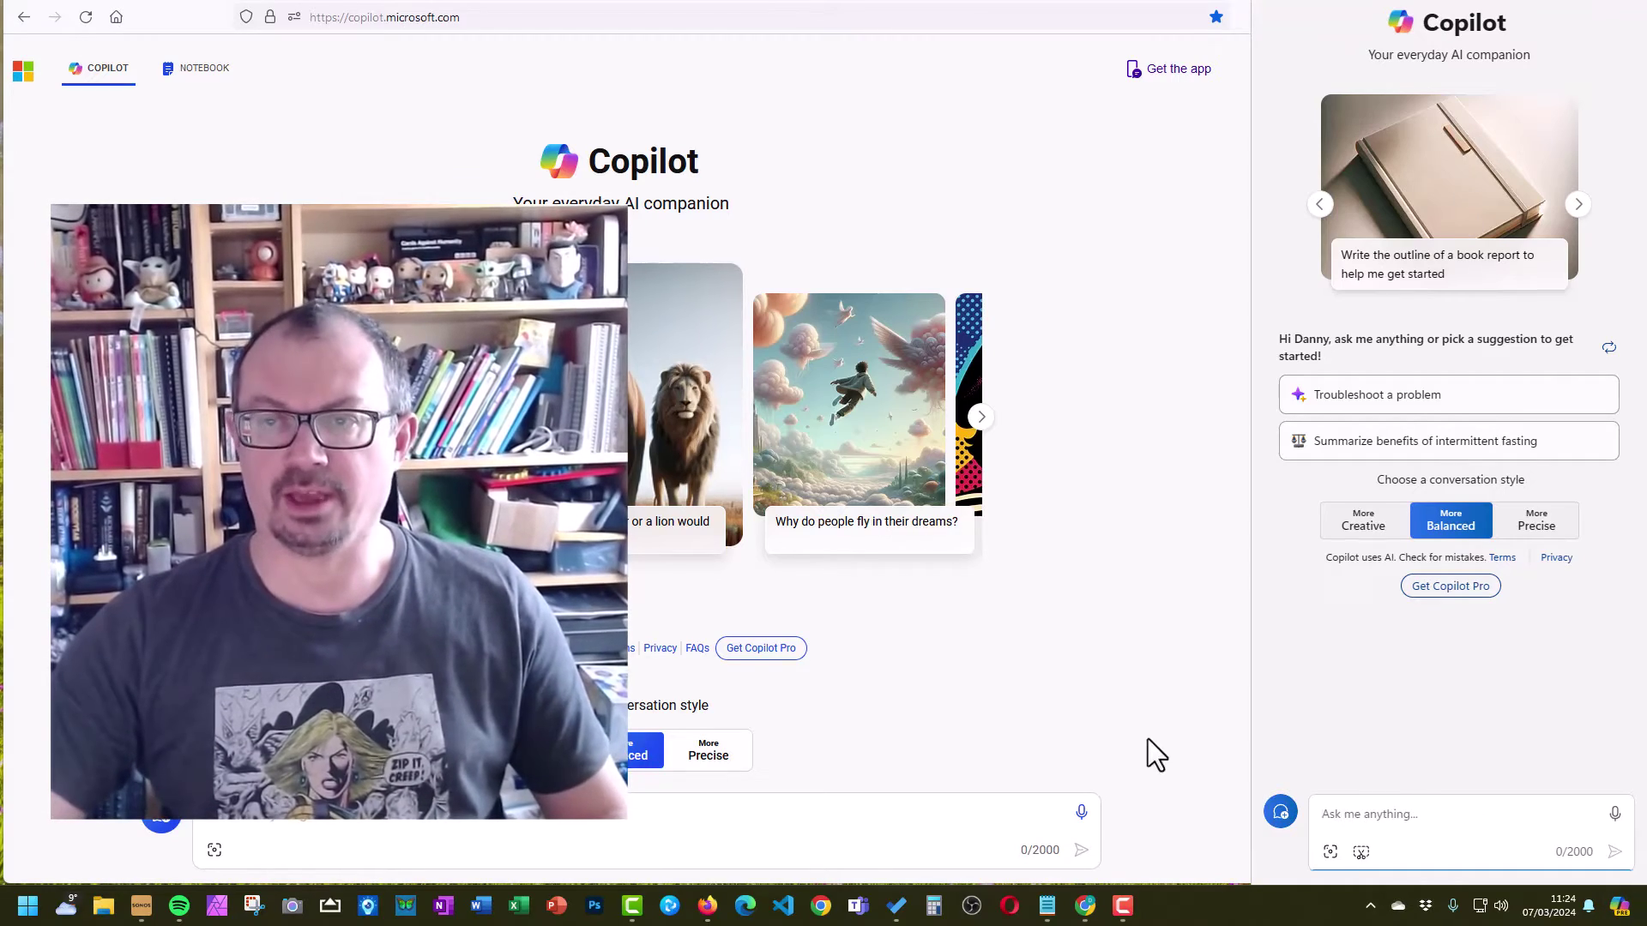
Close the Copilot in Windows side panel with the Win+C shortcut
key("super+c")
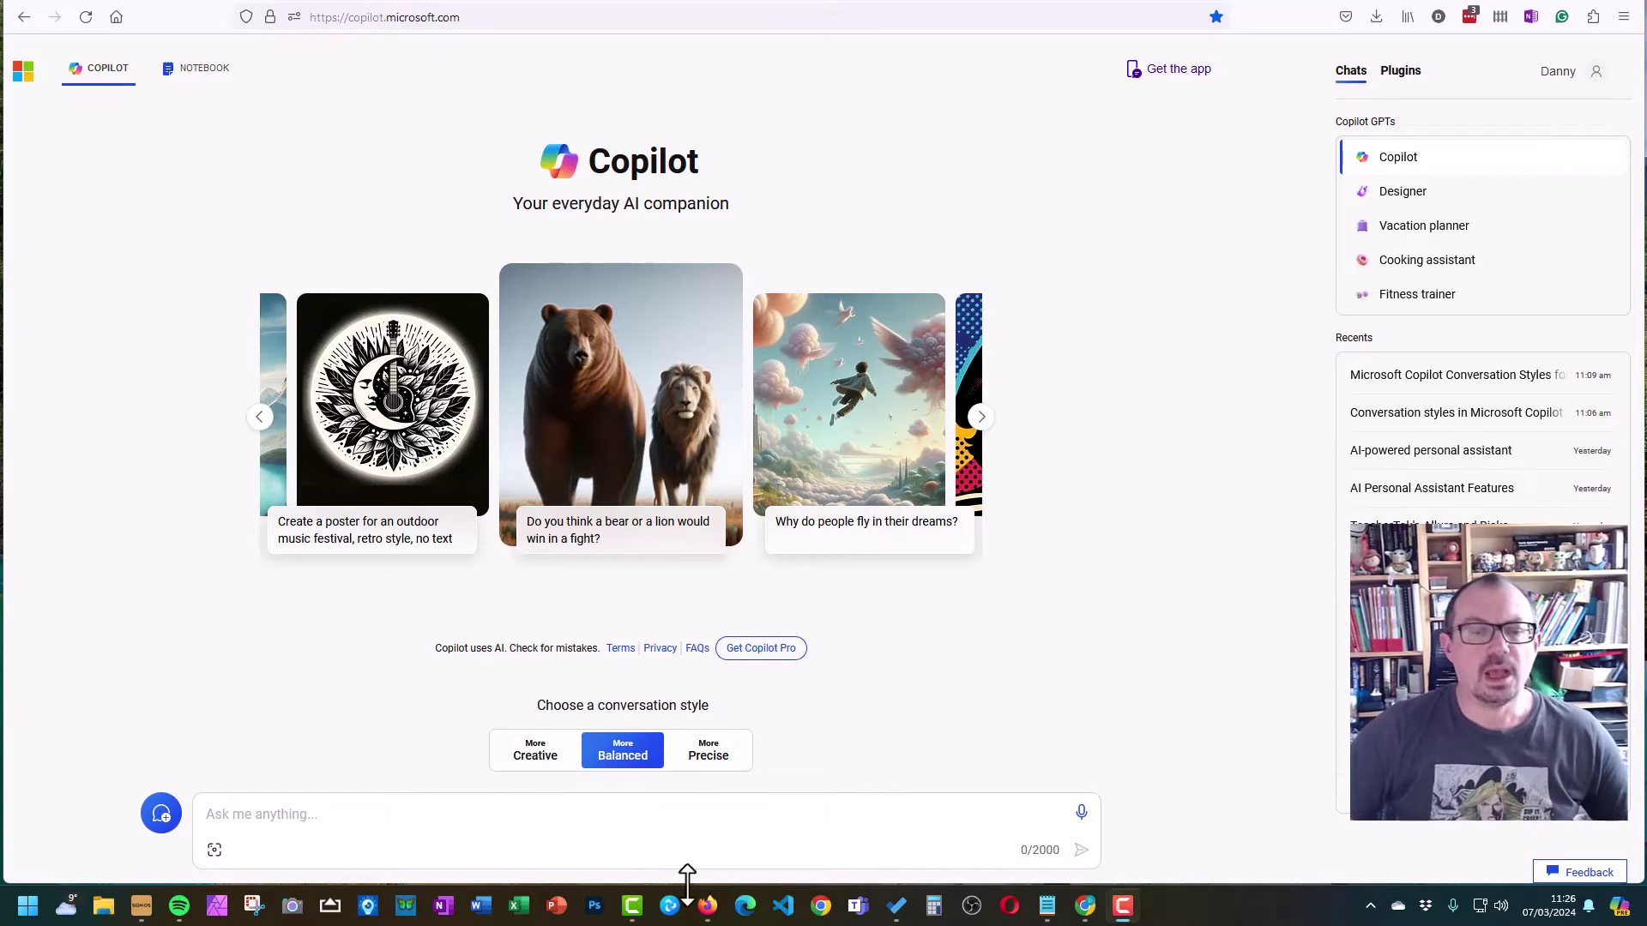
left_click(533, 758)
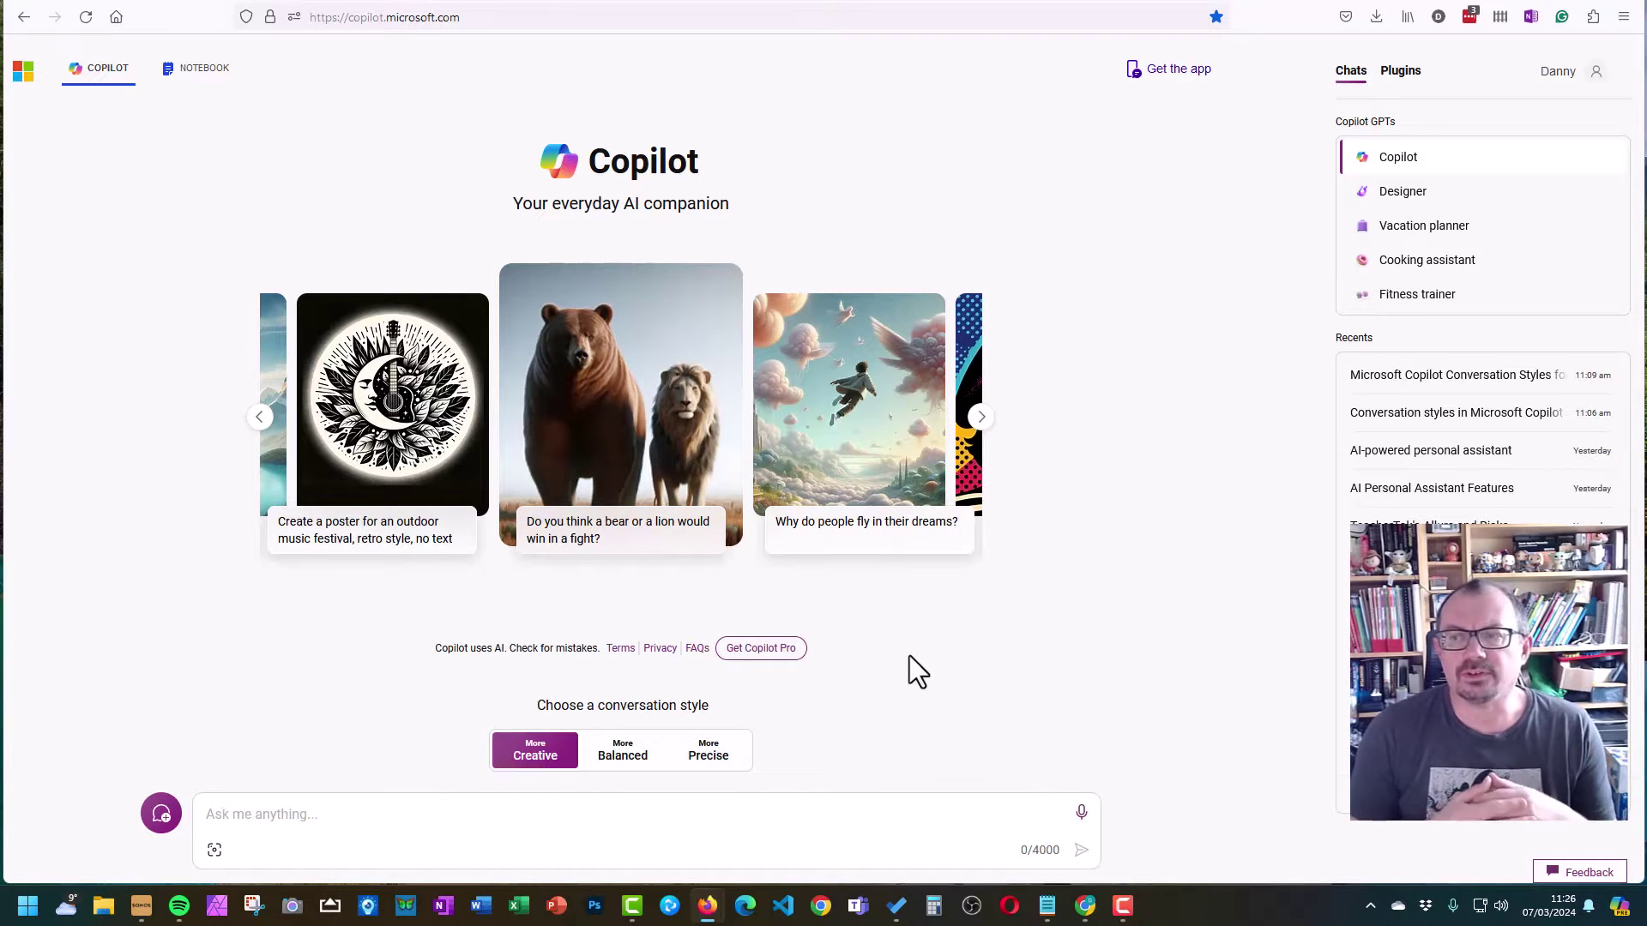
left_click(635, 754)
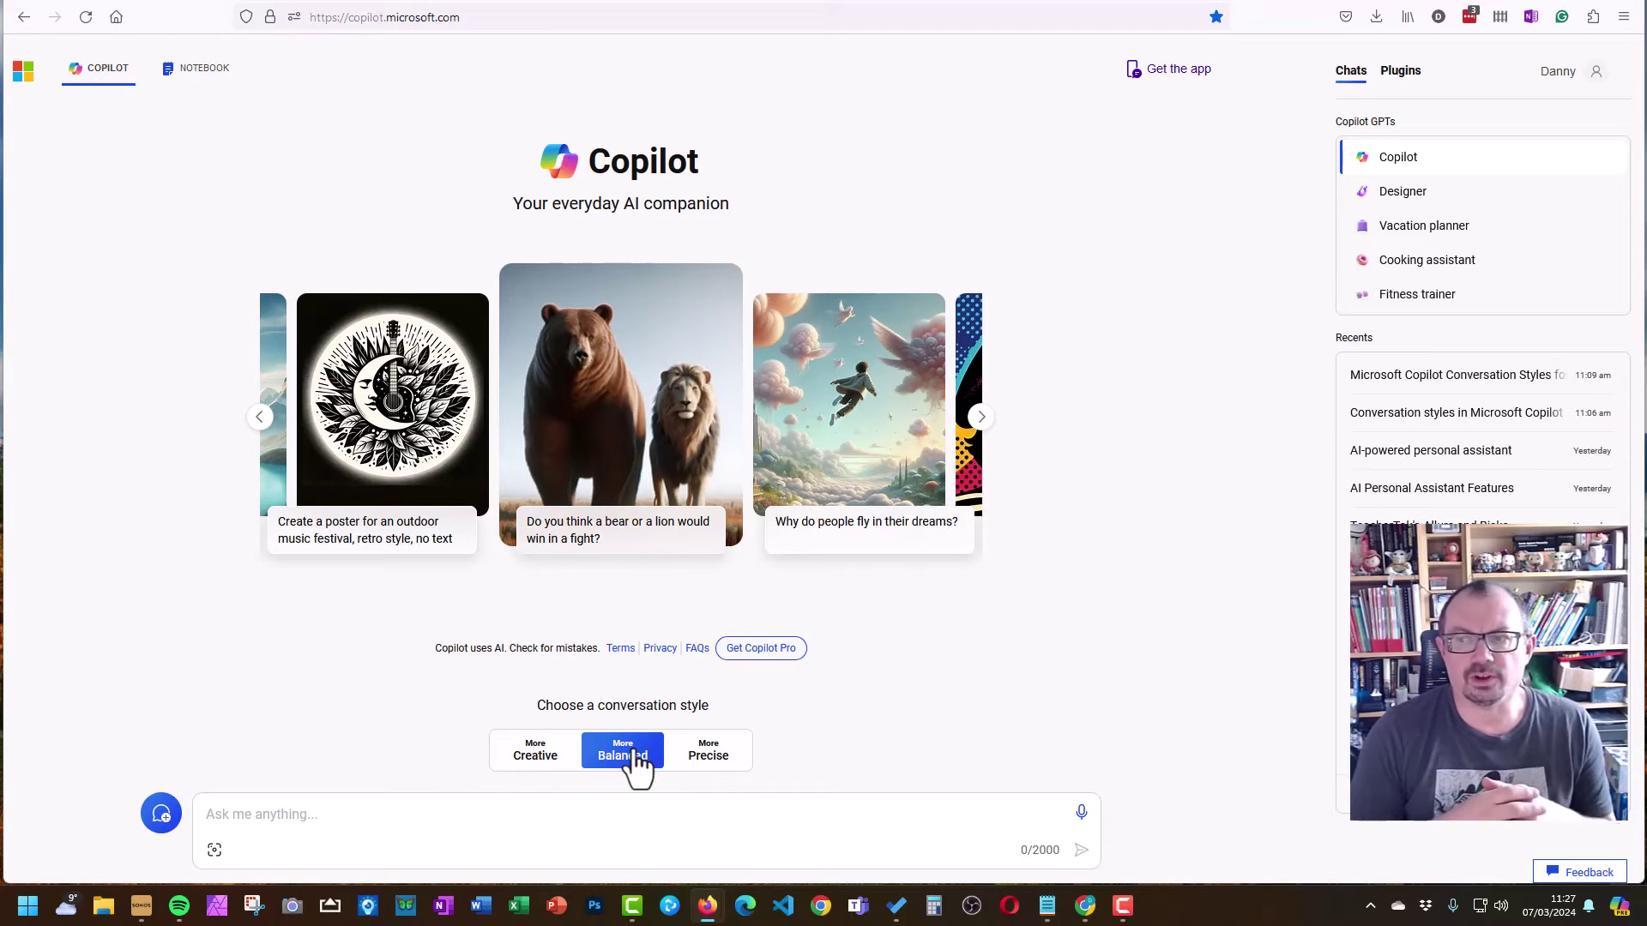
left_click(709, 755)
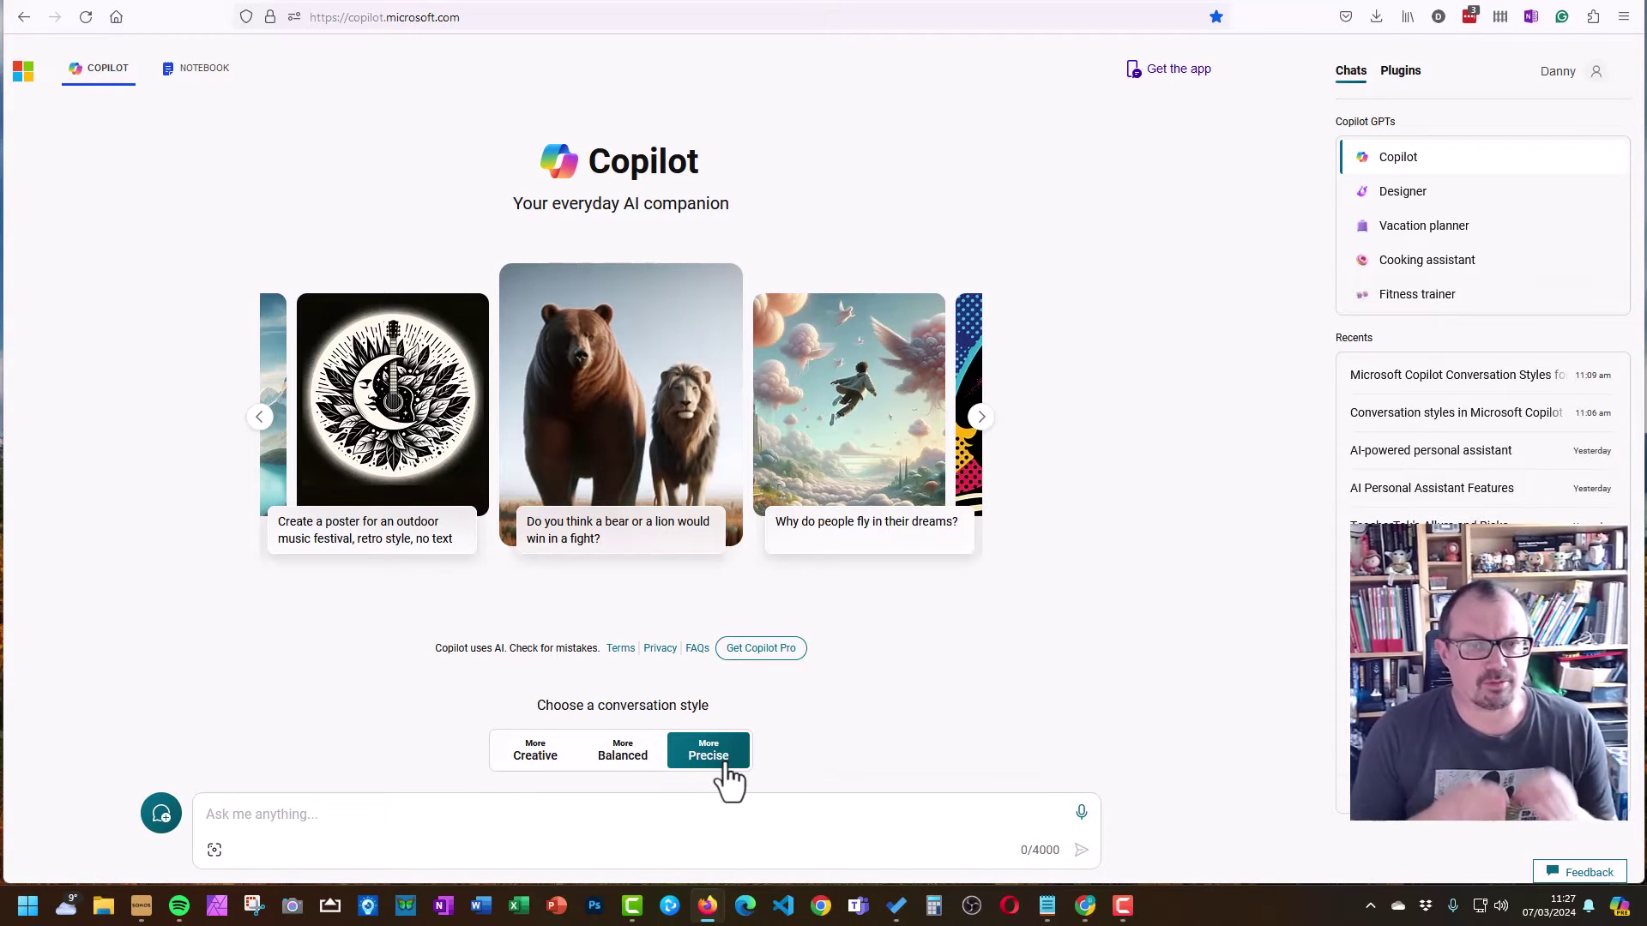
left_click(623, 755)
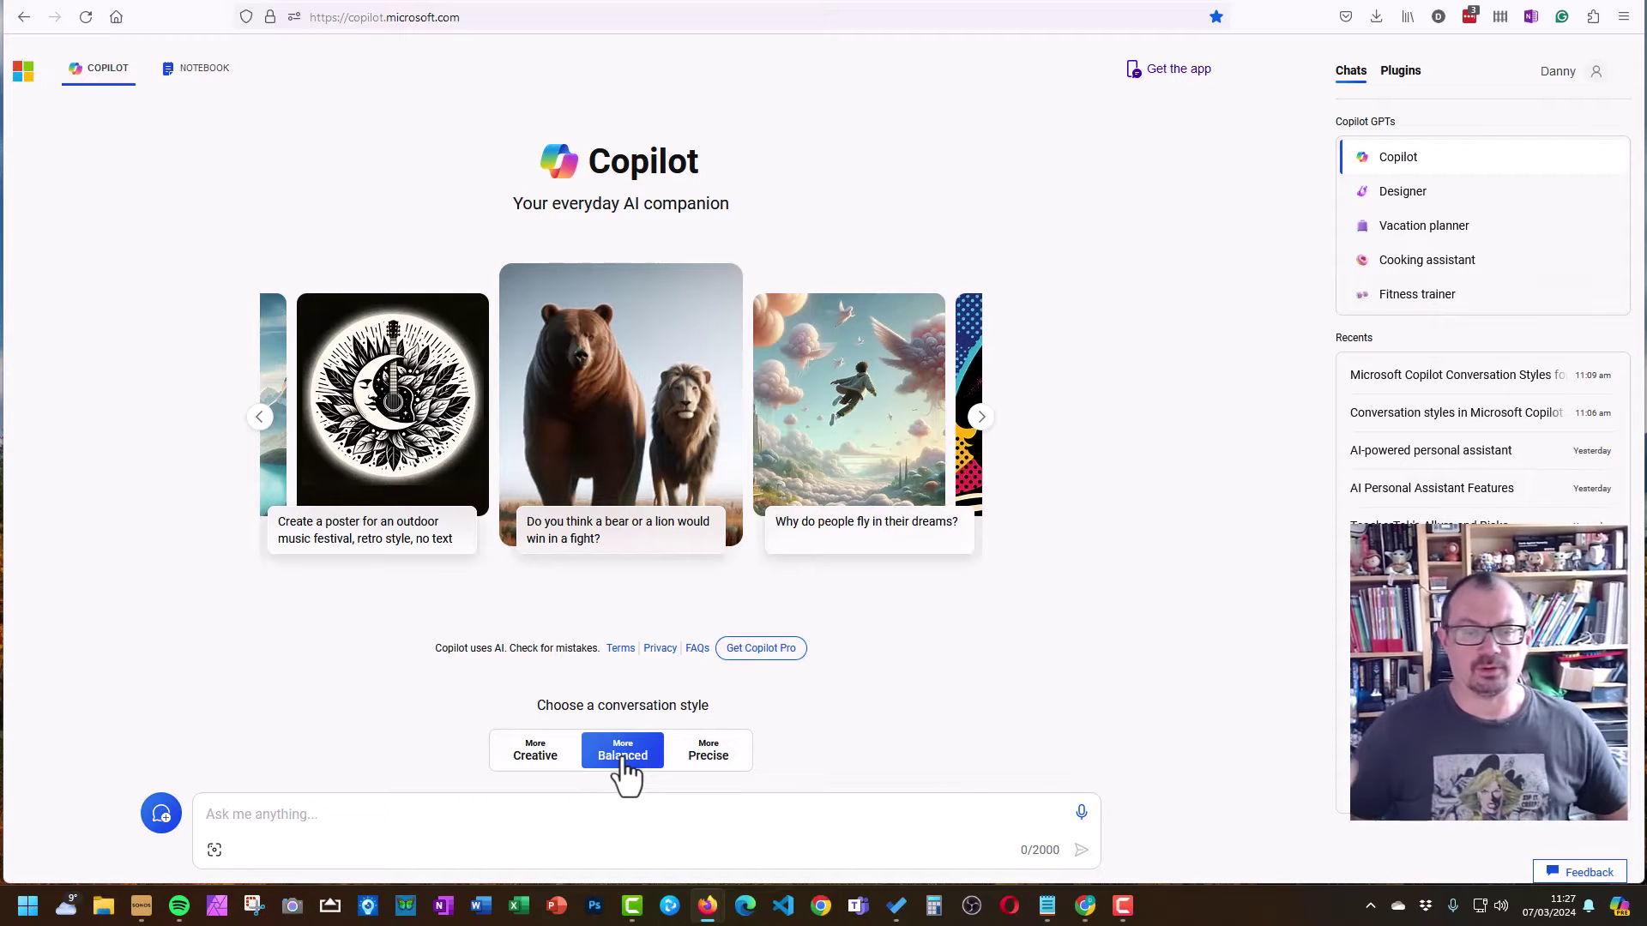
Paste the prompt asking for 10 Year 6 Earth and Space multiple-choice questions as a table
left_click(234, 813)
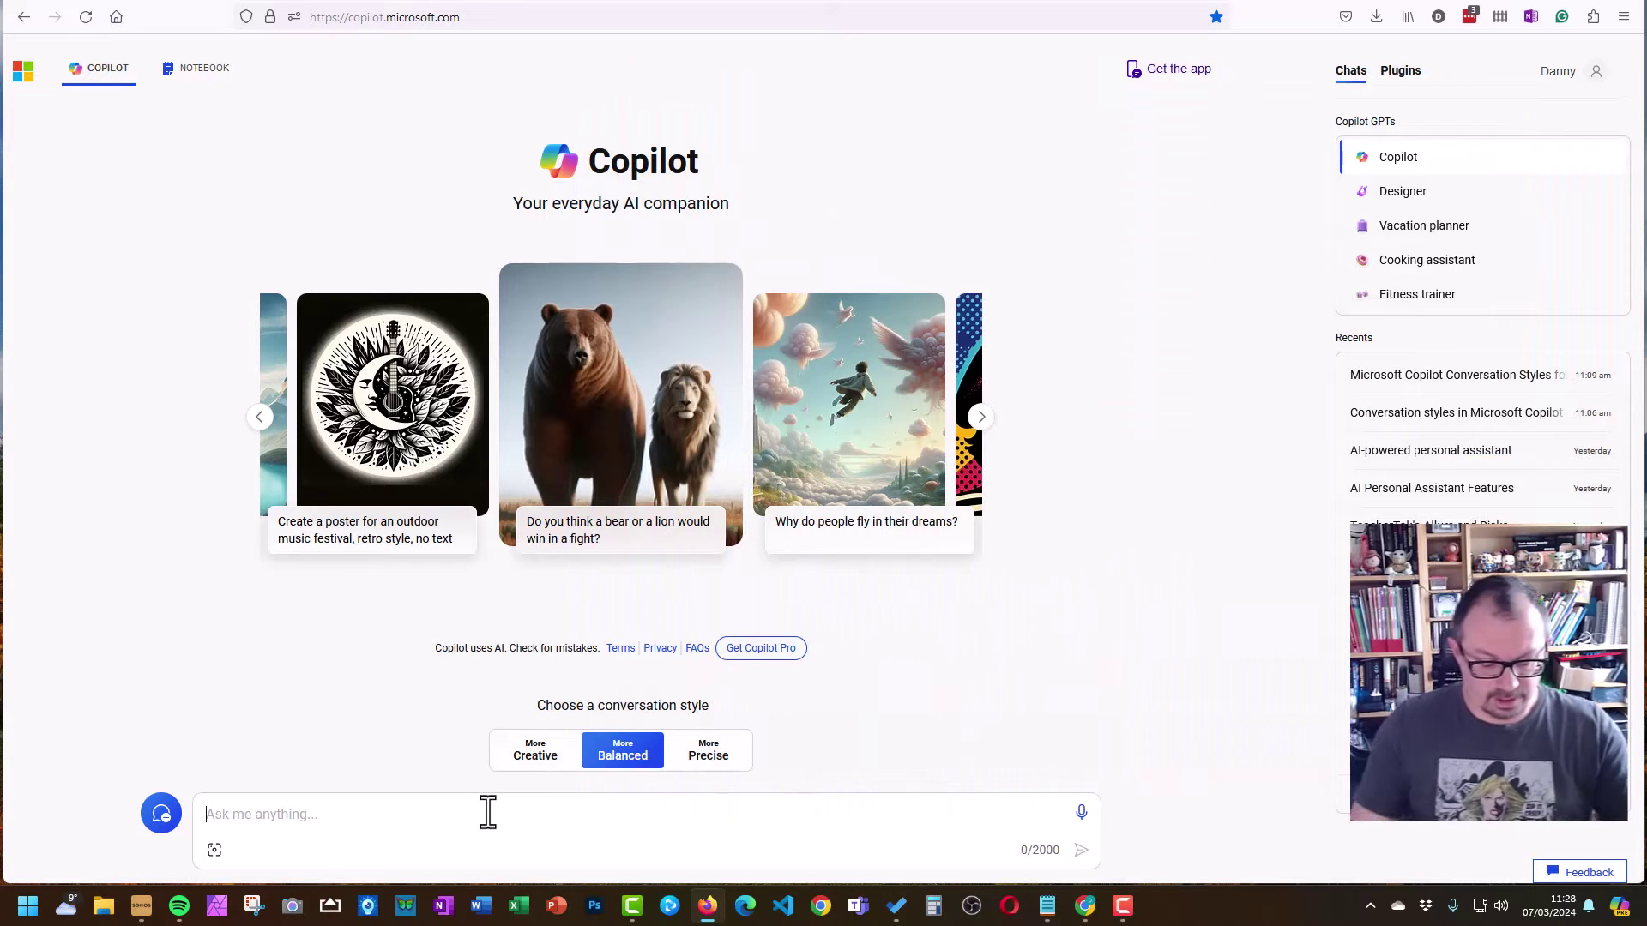
key("ctrl+v")
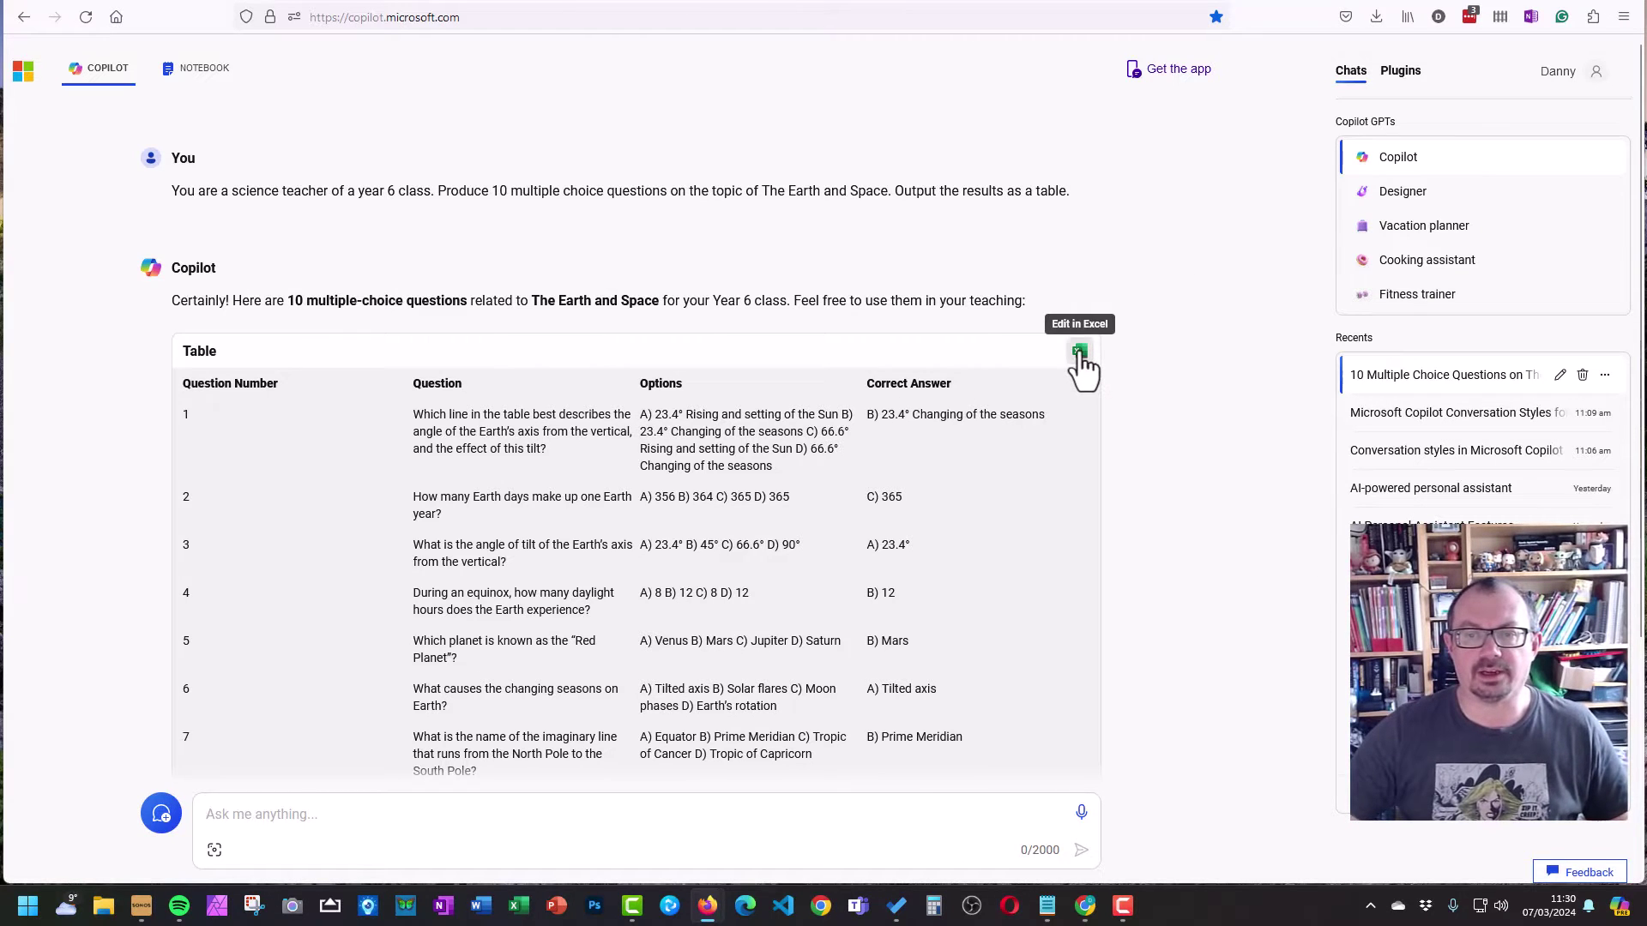
scroll(1158, 386, "down", 3)
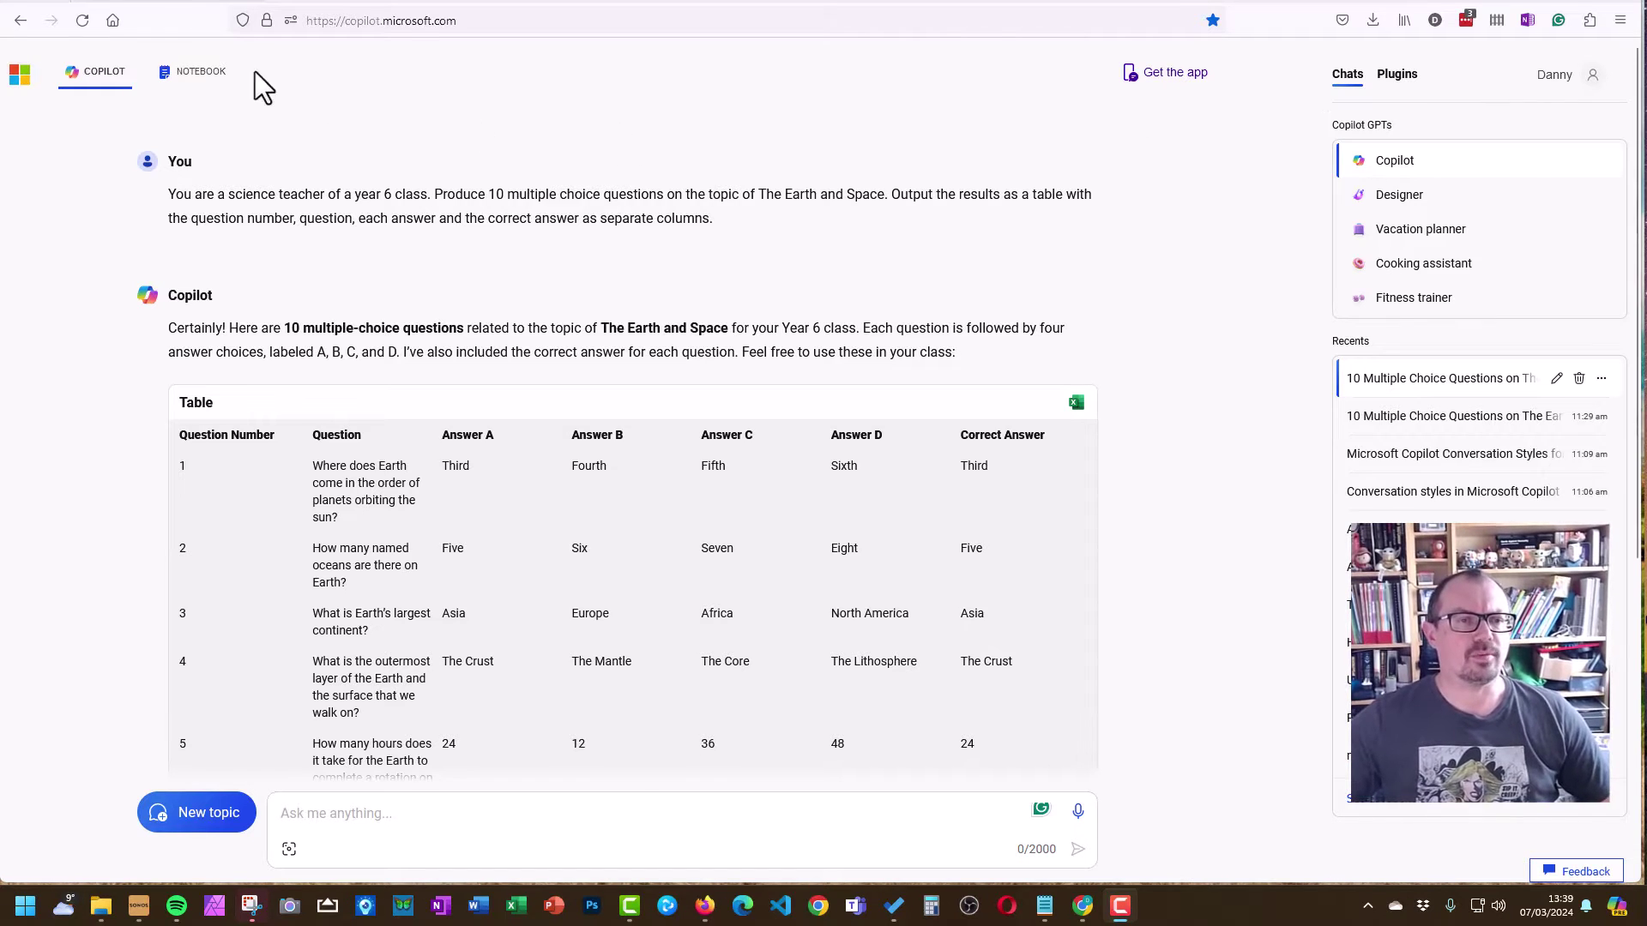
In Notebook, replace the quiz prompt with the longer separate-answer-columns table version and submit it
left_click(199, 75)
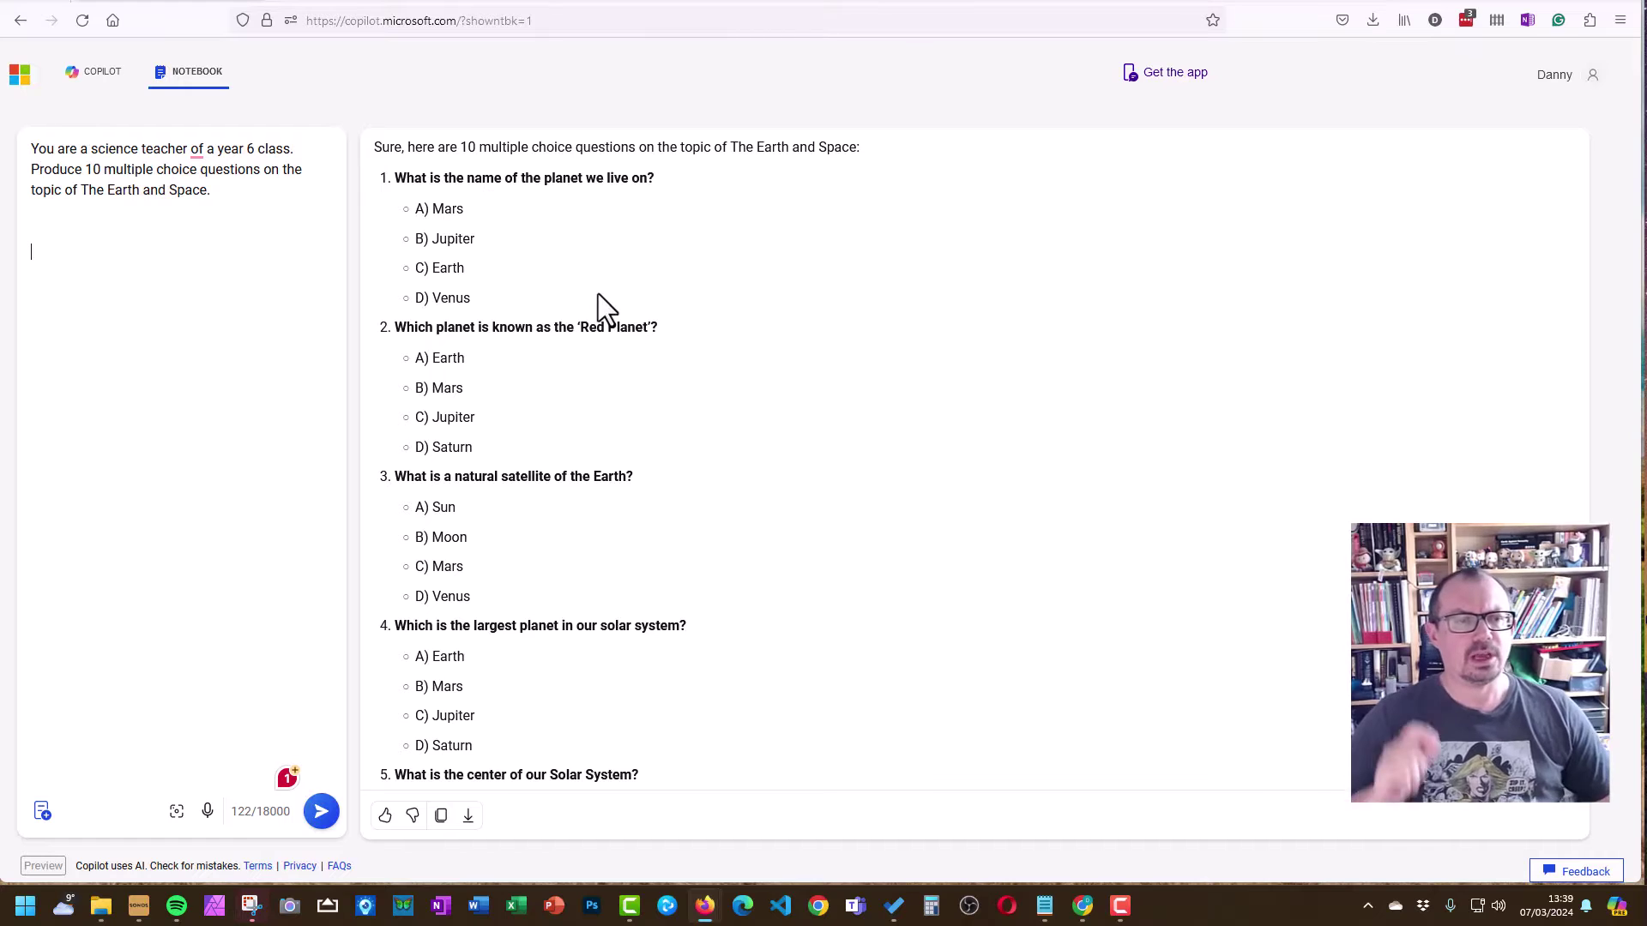
left_click(242, 193)
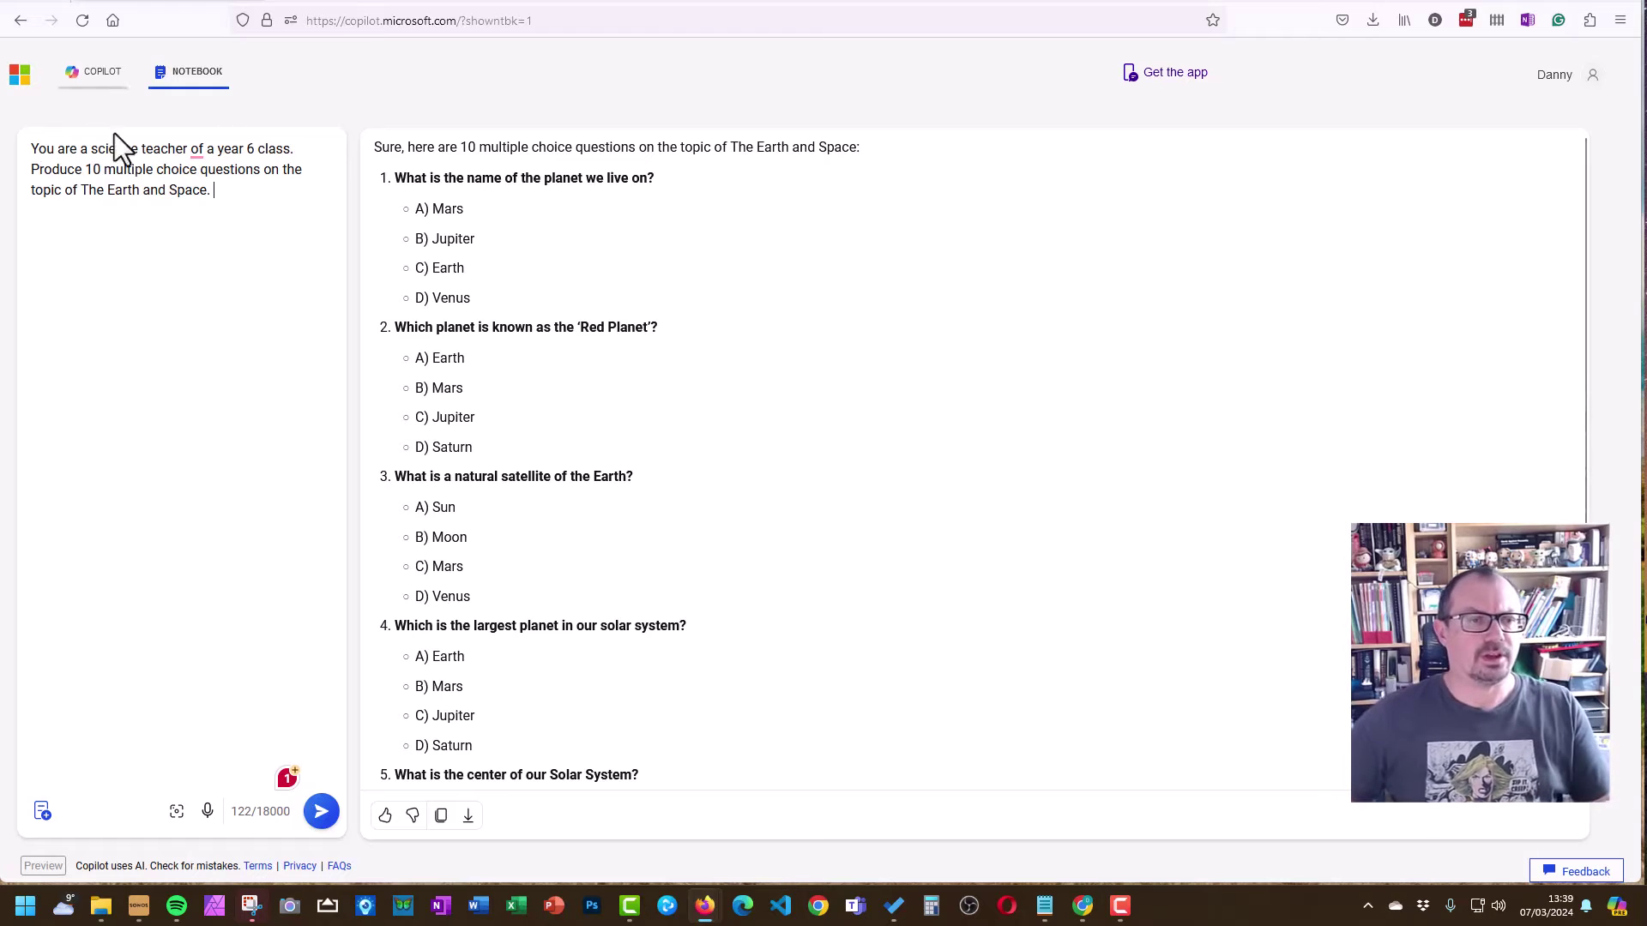
left_click_drag(240, 192, 7, 133)
key("ctrl+v")
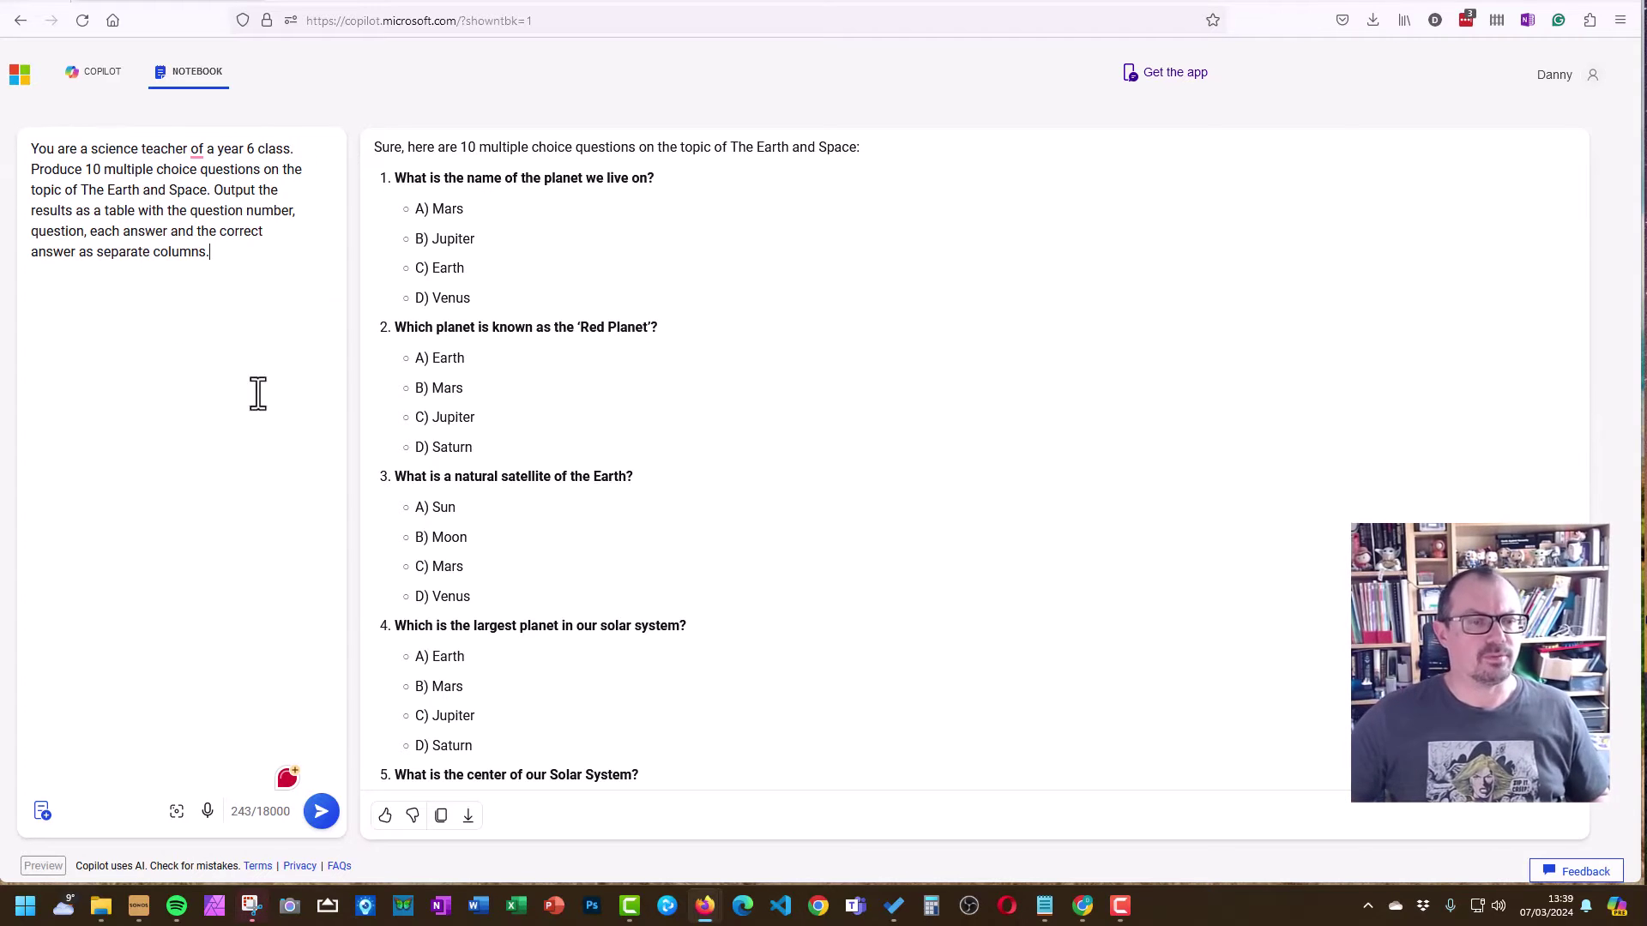
left_click(324, 813)
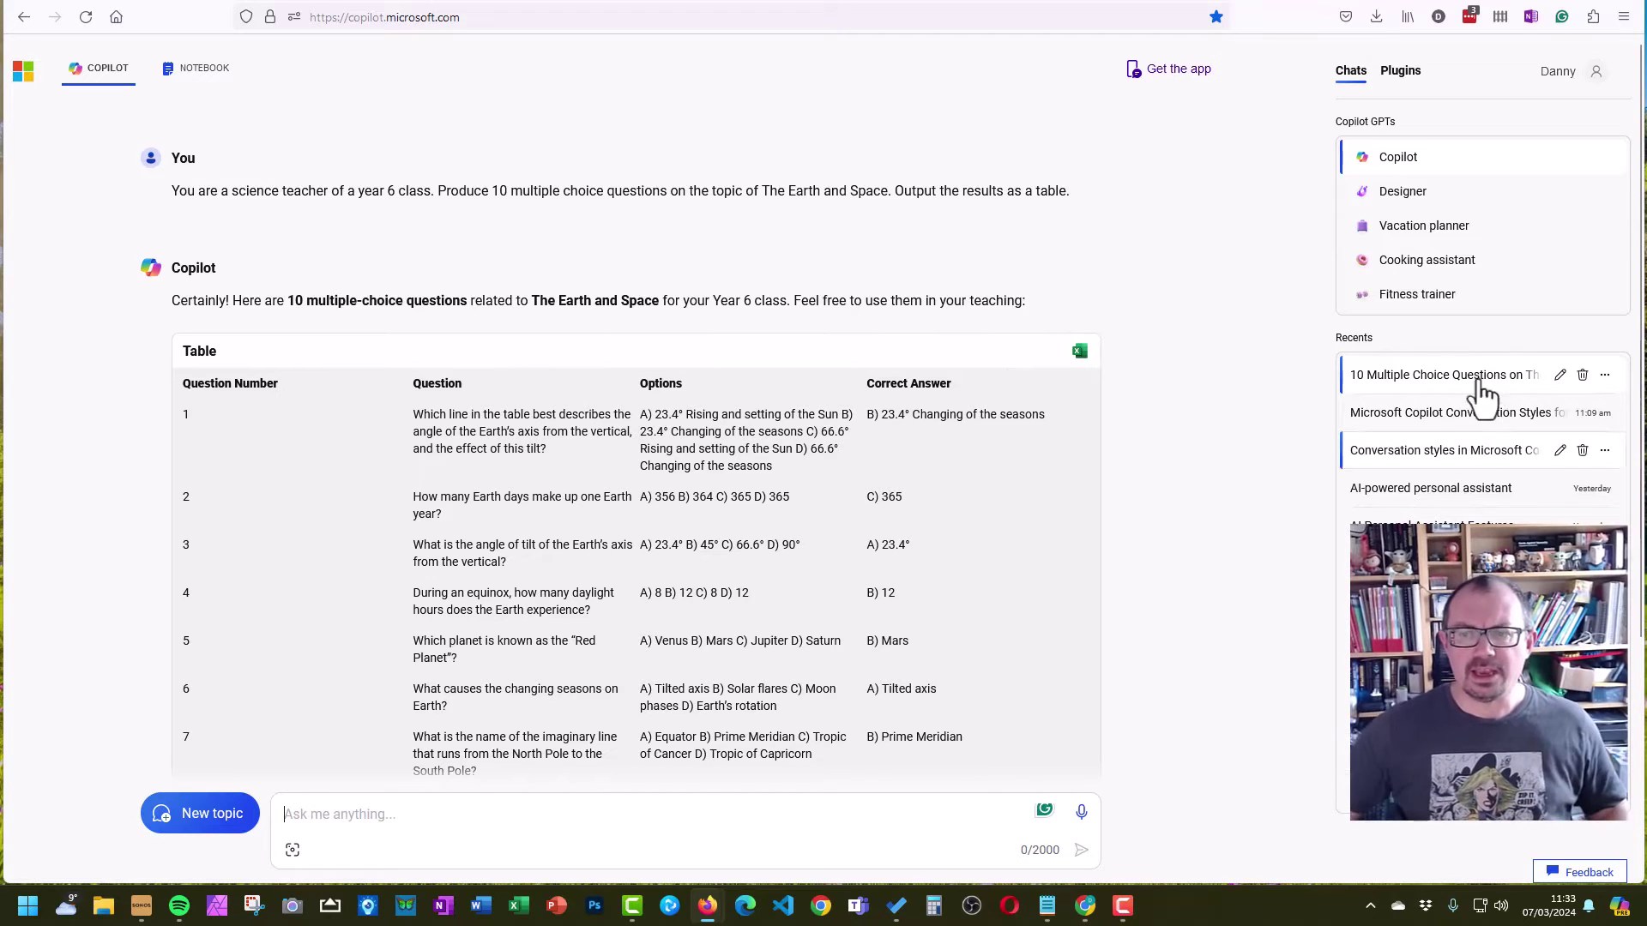
Reopen the earlier Year 6 Earth and Space quiz conversation from the Recents list
left_click(1442, 412)
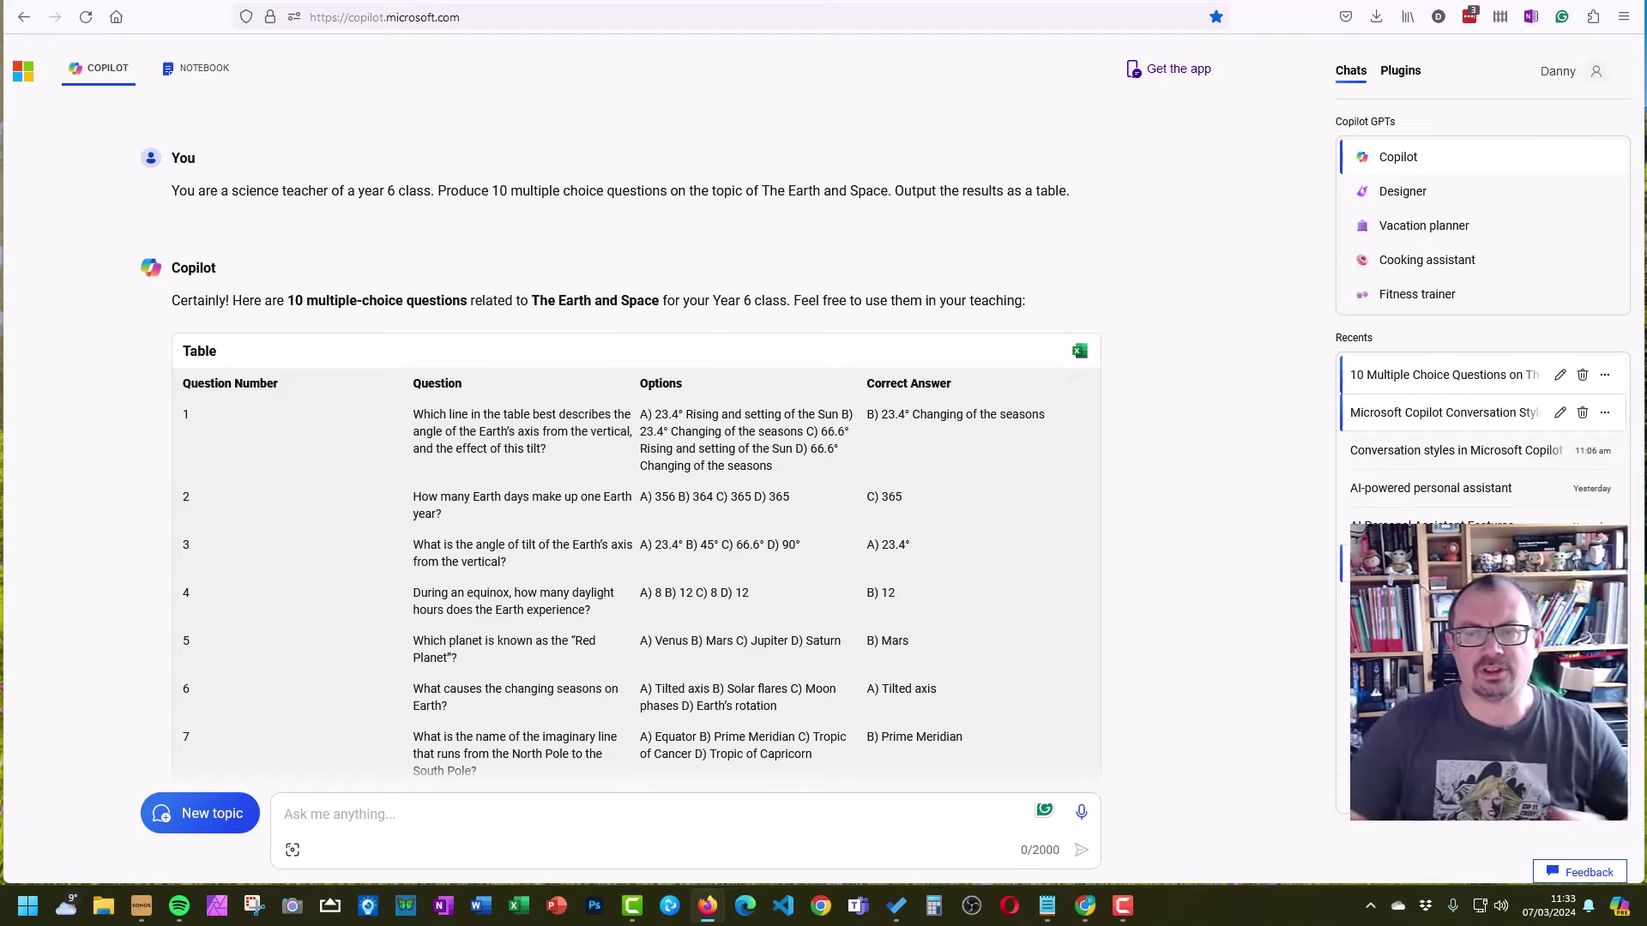
In the Designer GPT, submit the prompt for an astronaut on the moon with a distant moonbase
left_click(1394, 202)
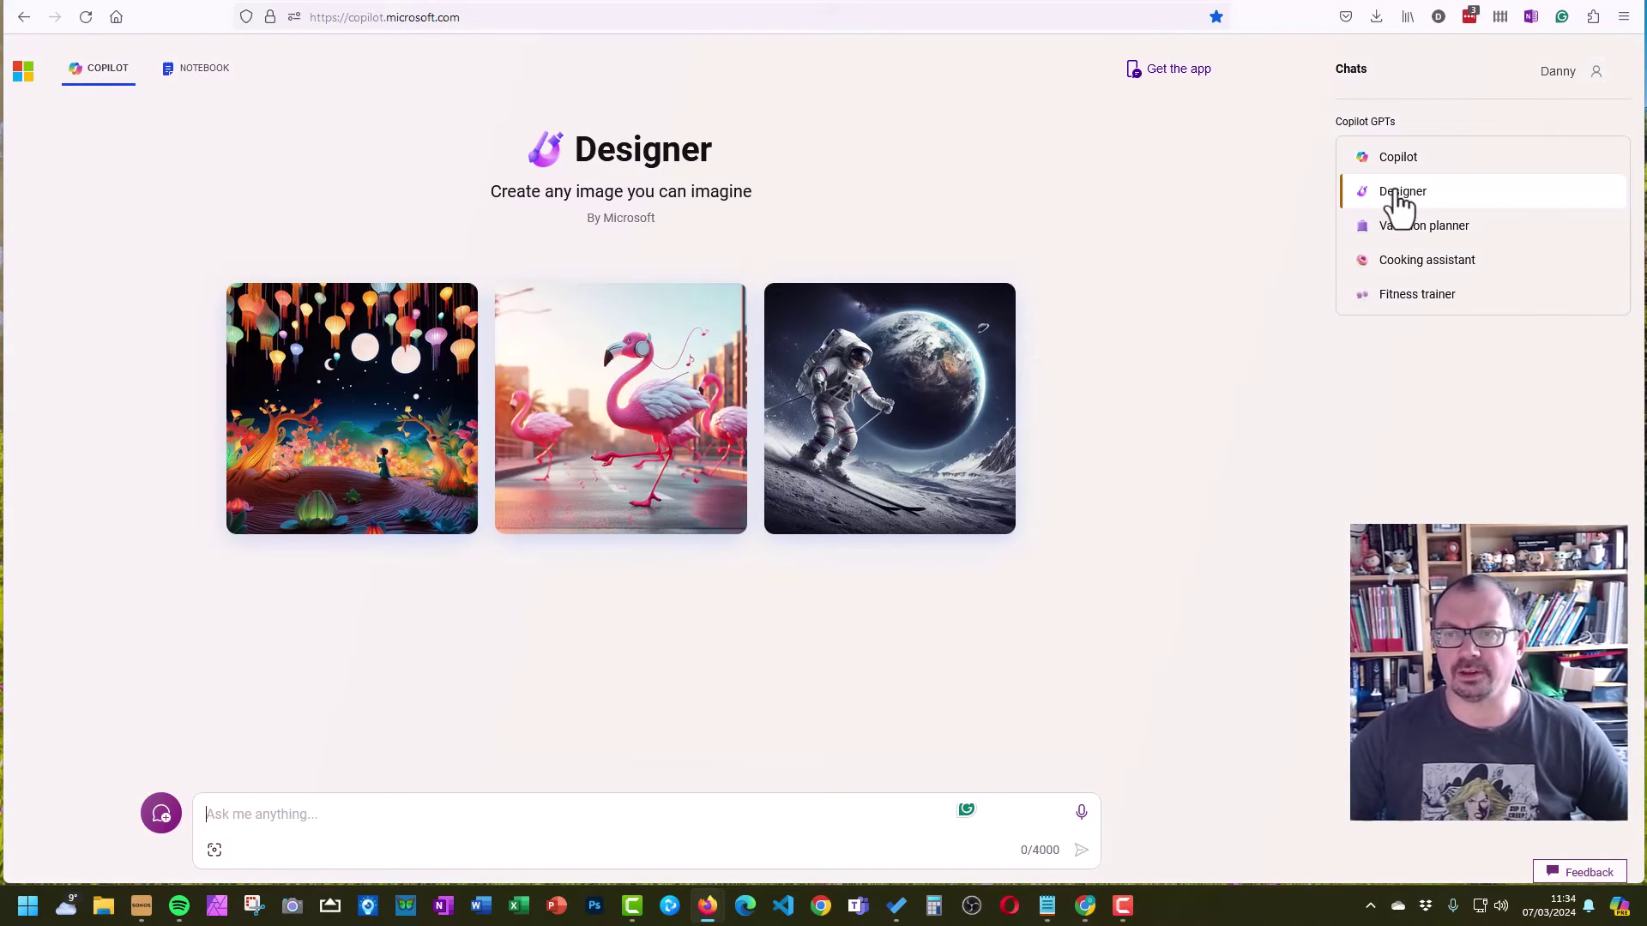
left_click(361, 828)
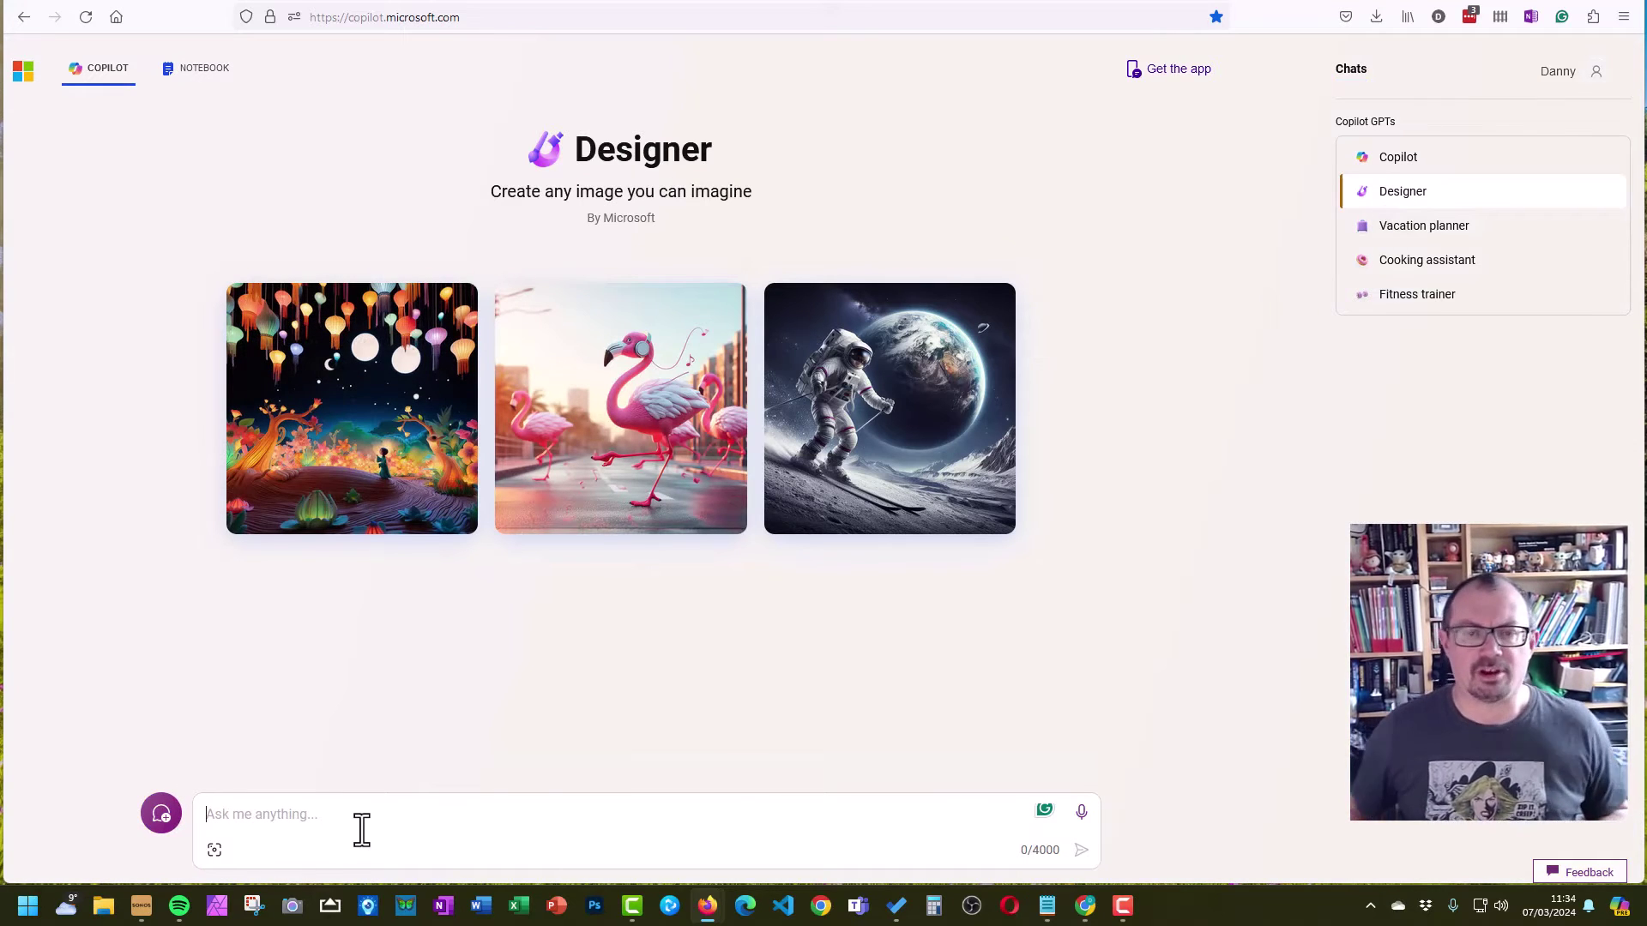
type("create an image of an astronaut standing on the surface of the moon with a moonbase in the distance.")
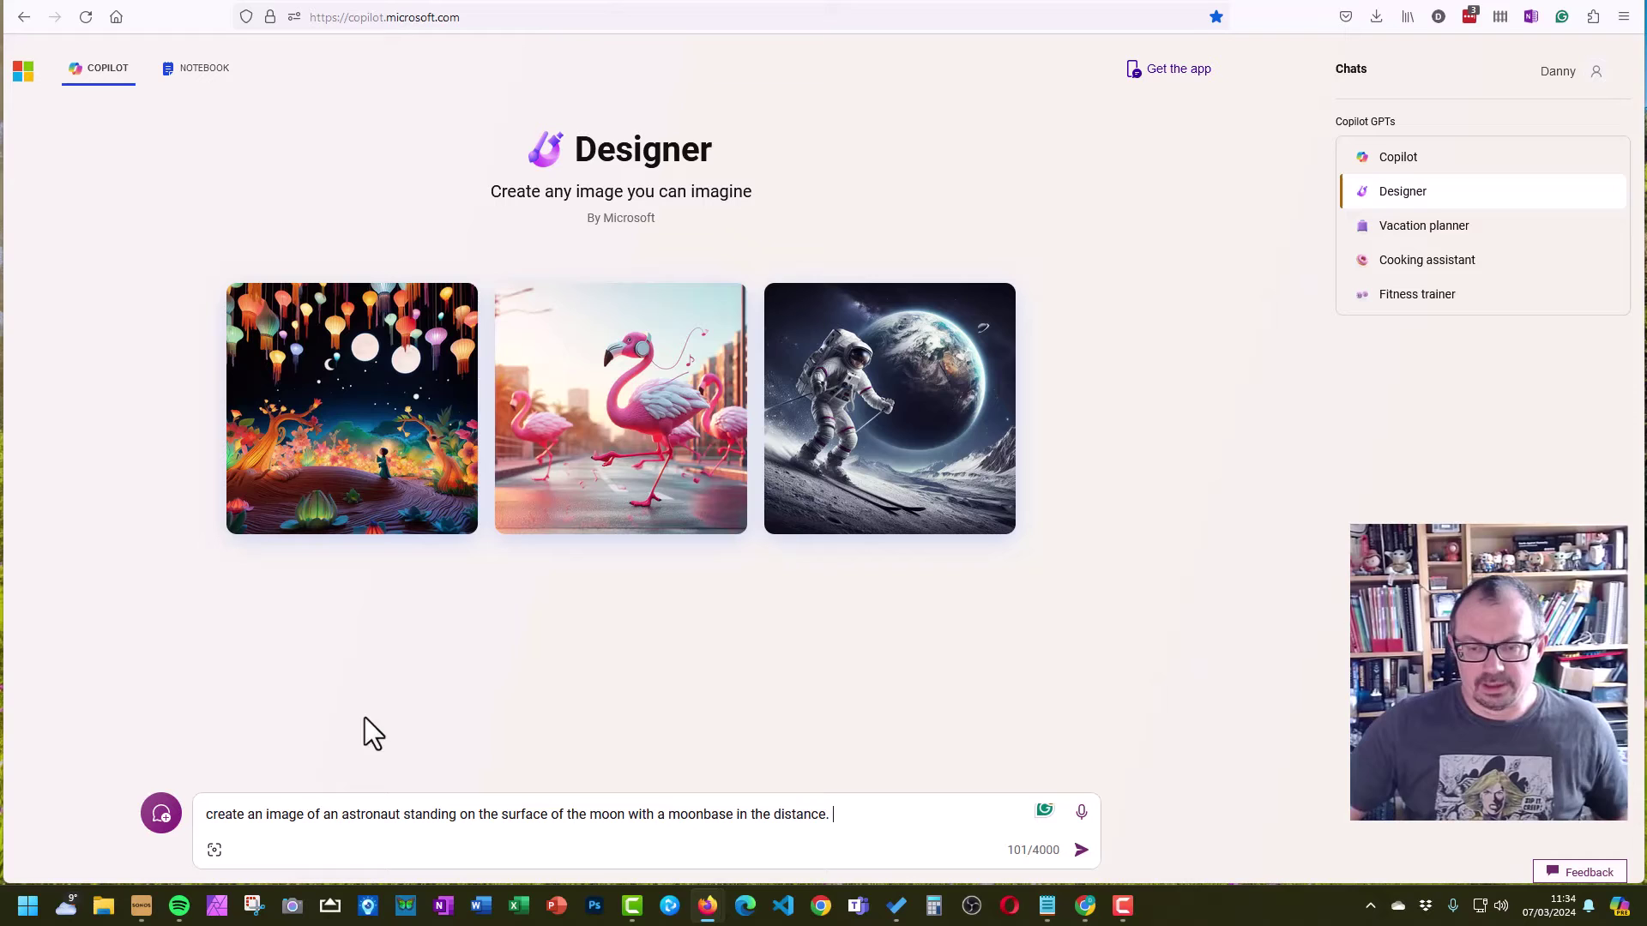
left_click(1081, 850)
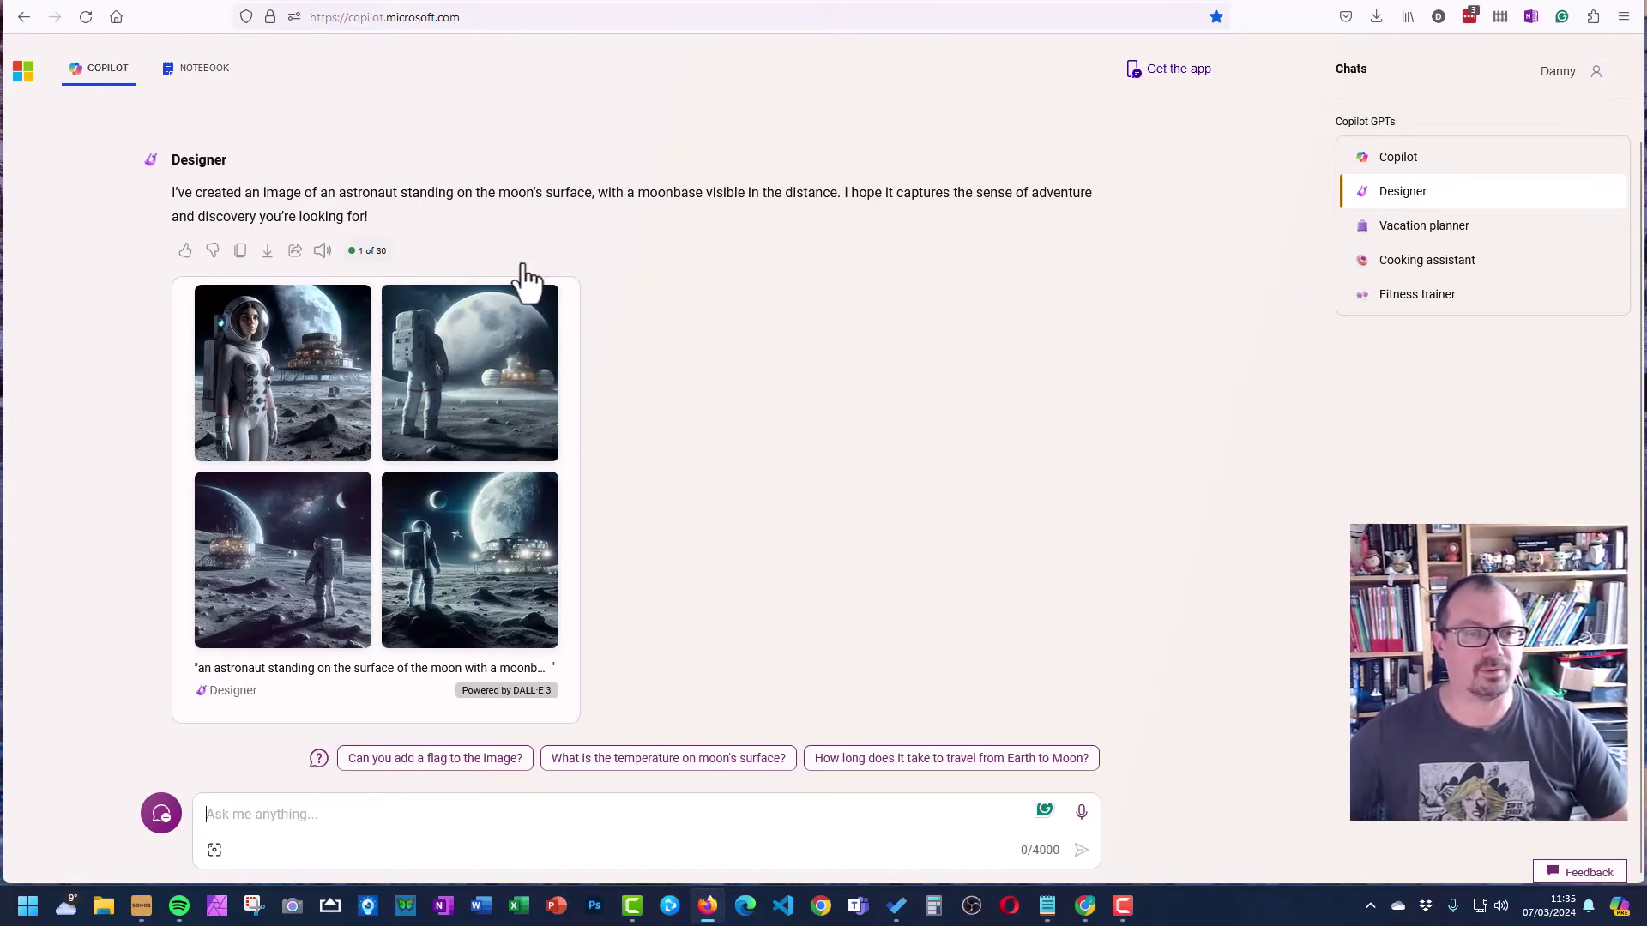
Enlarge the bottom-right astronaut image and recreate it in Landscape format
left_click(463, 553)
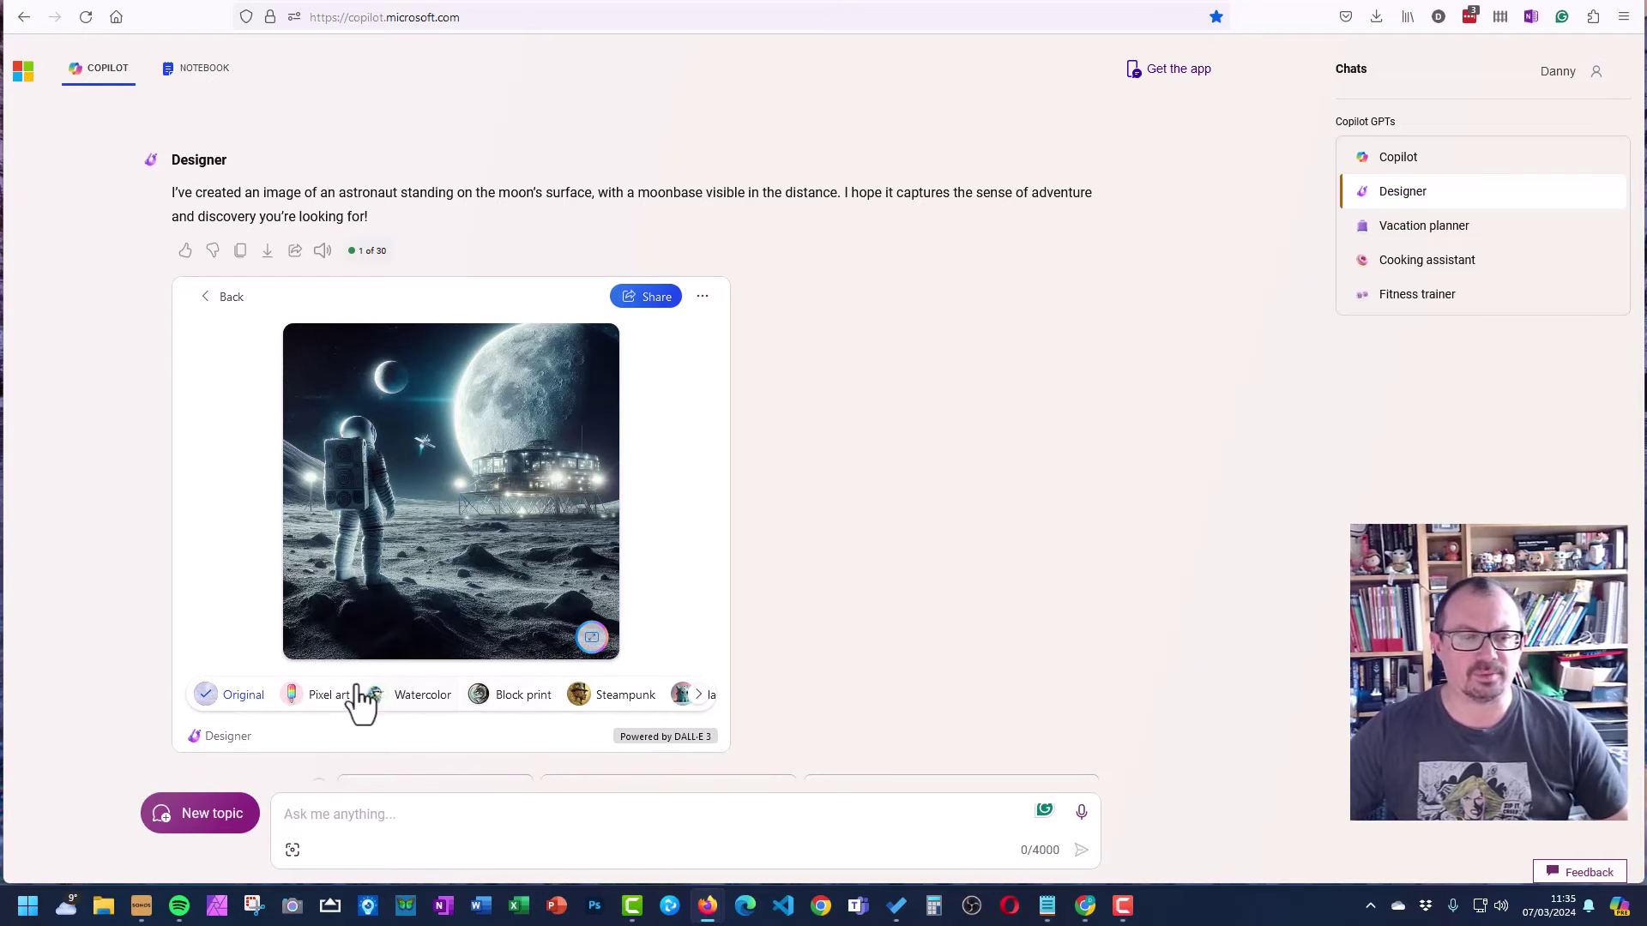
left_click(421, 693)
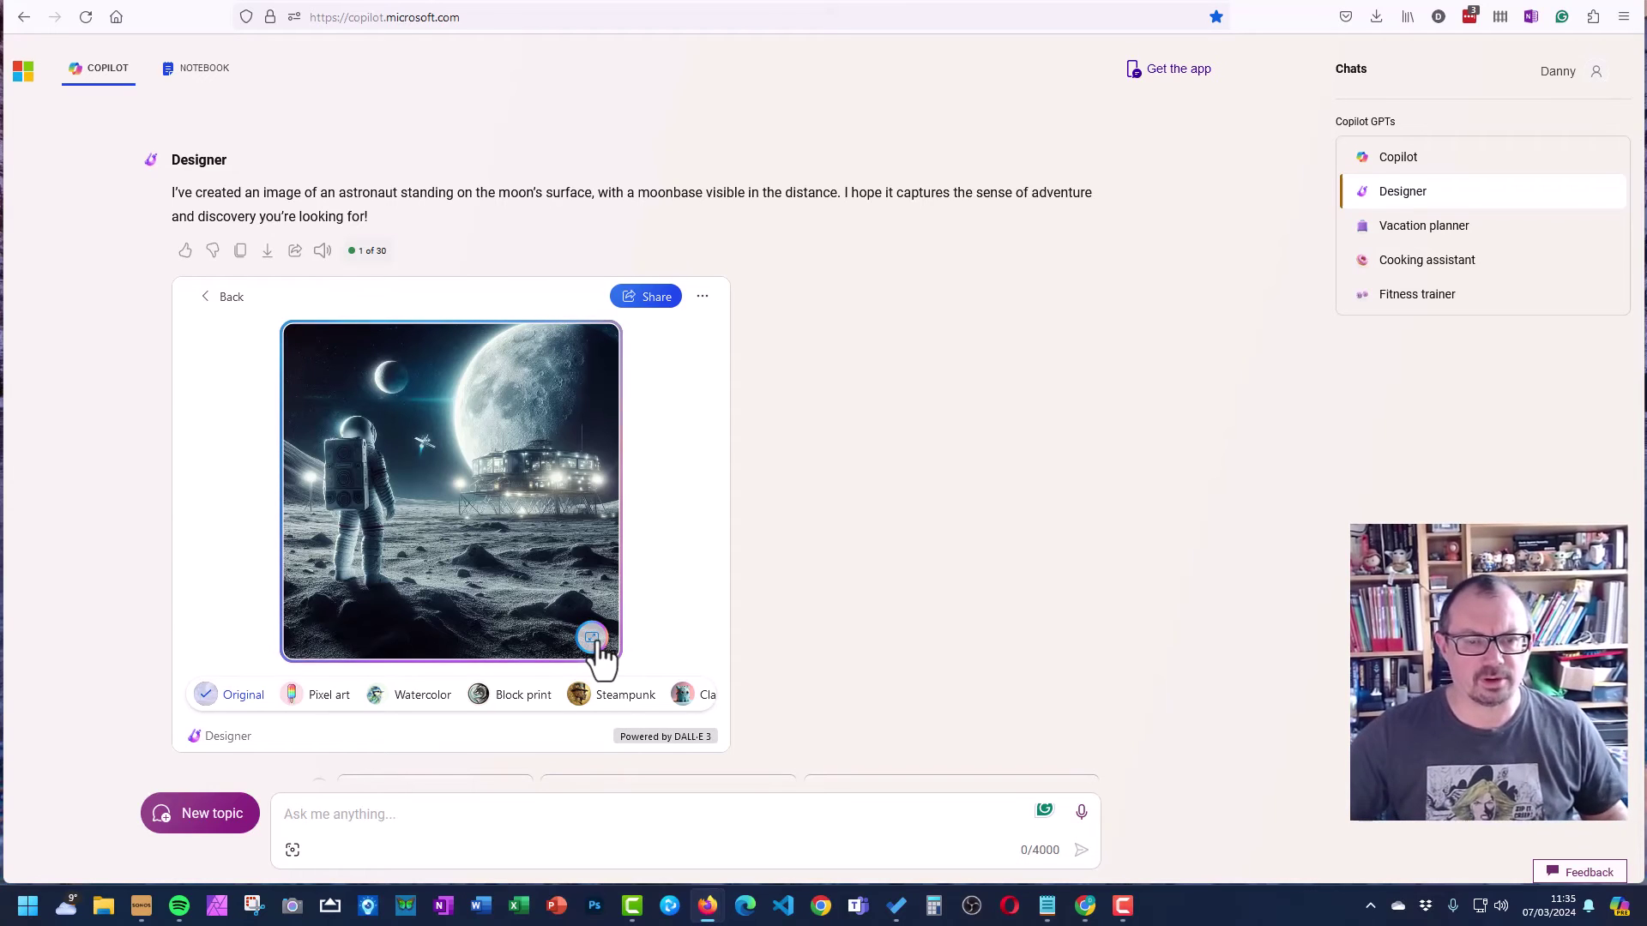
left_click(592, 639)
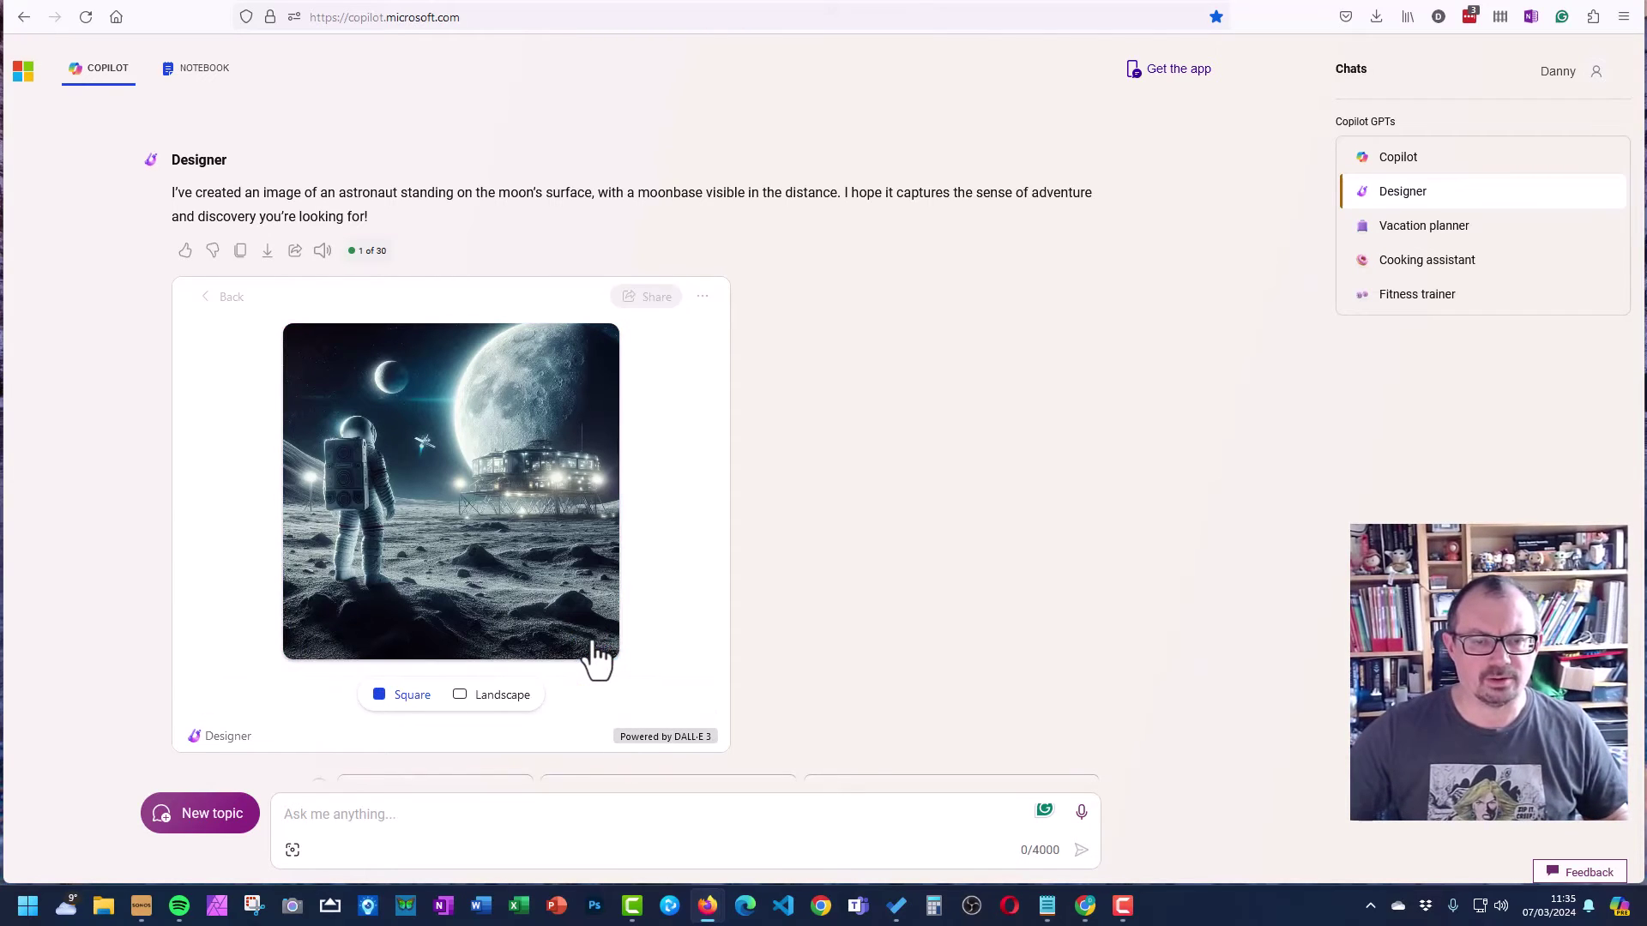
left_click(500, 697)
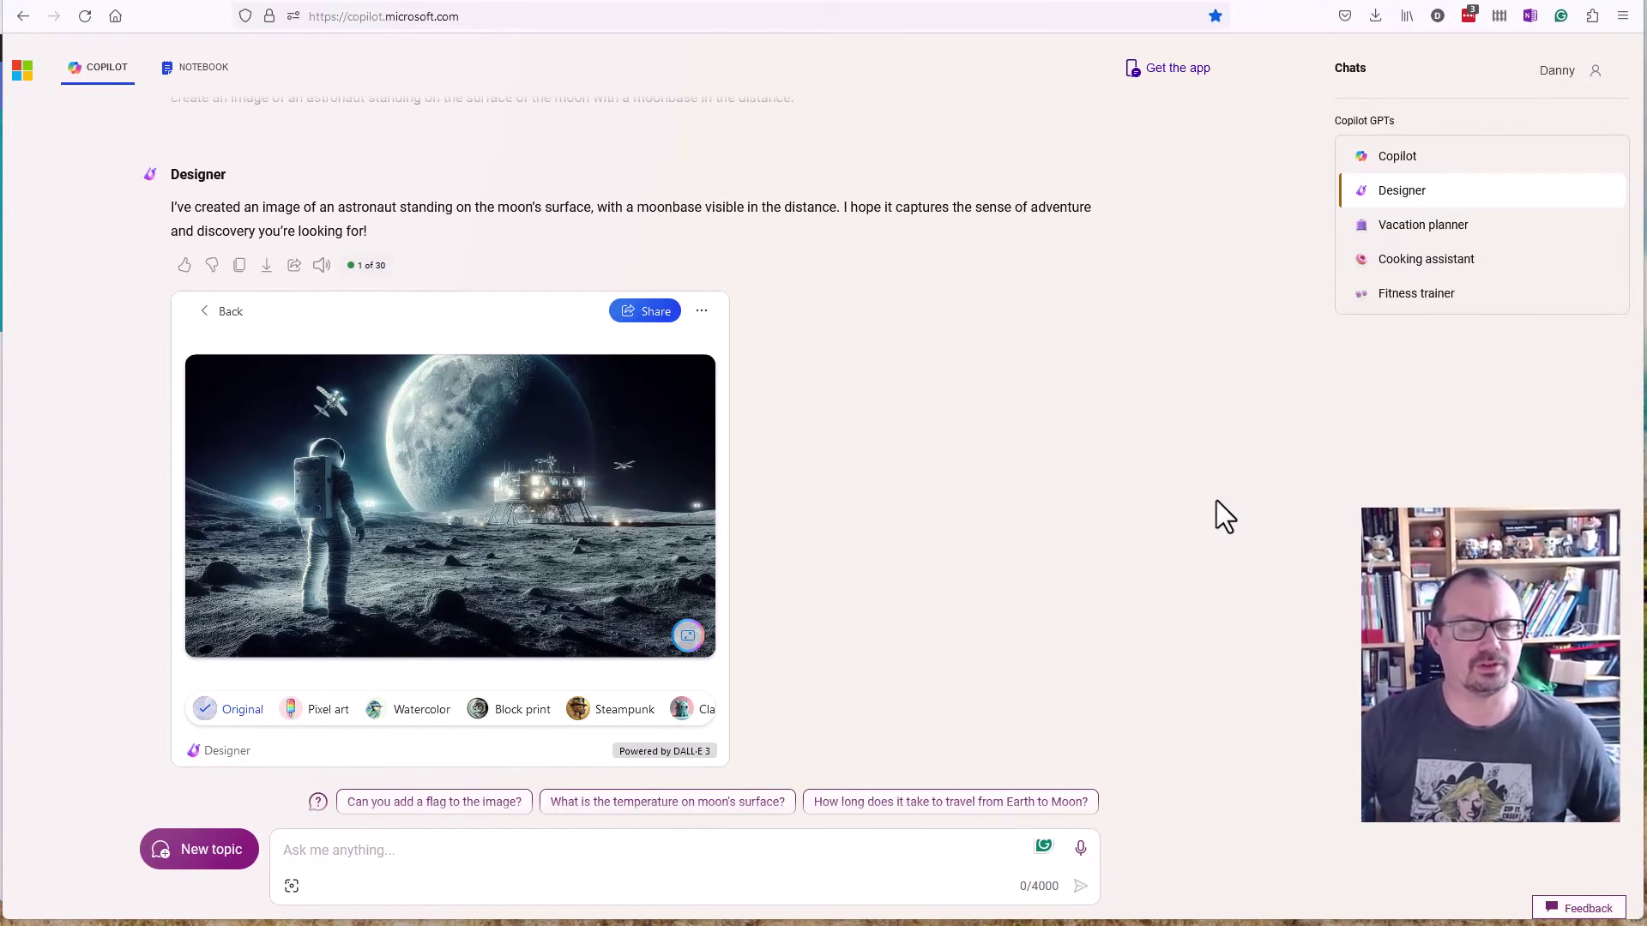
Download the landscape astronaut image, then choose Edit in Designer from the ... menu
left_click(702, 312)
left_click(649, 377)
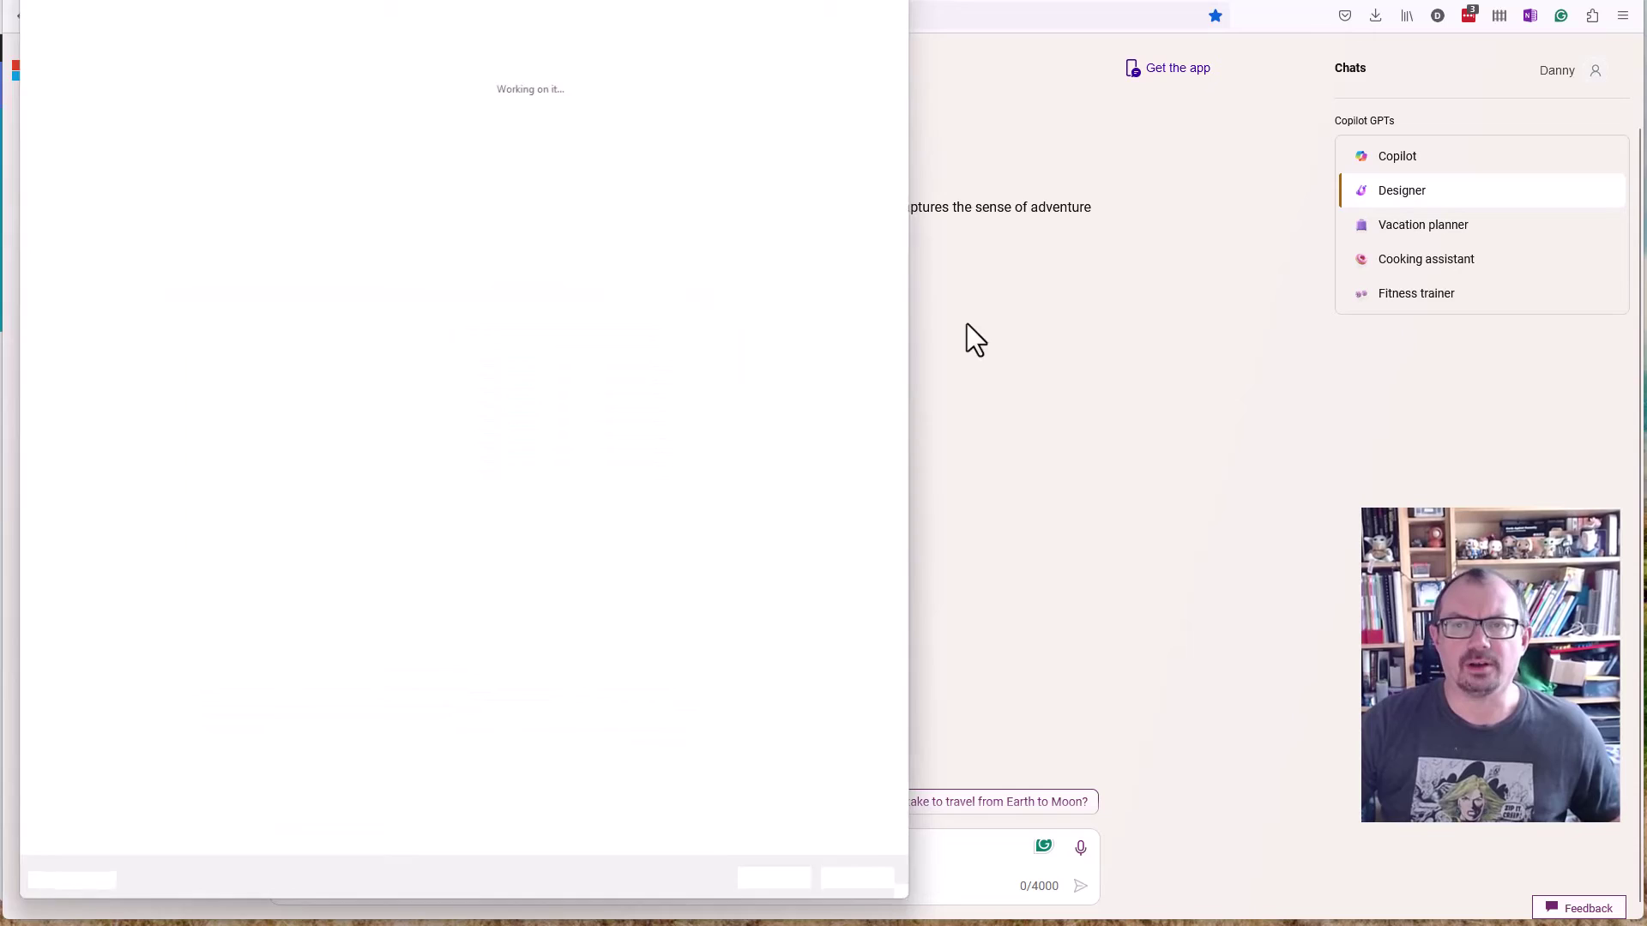
key("Escape")
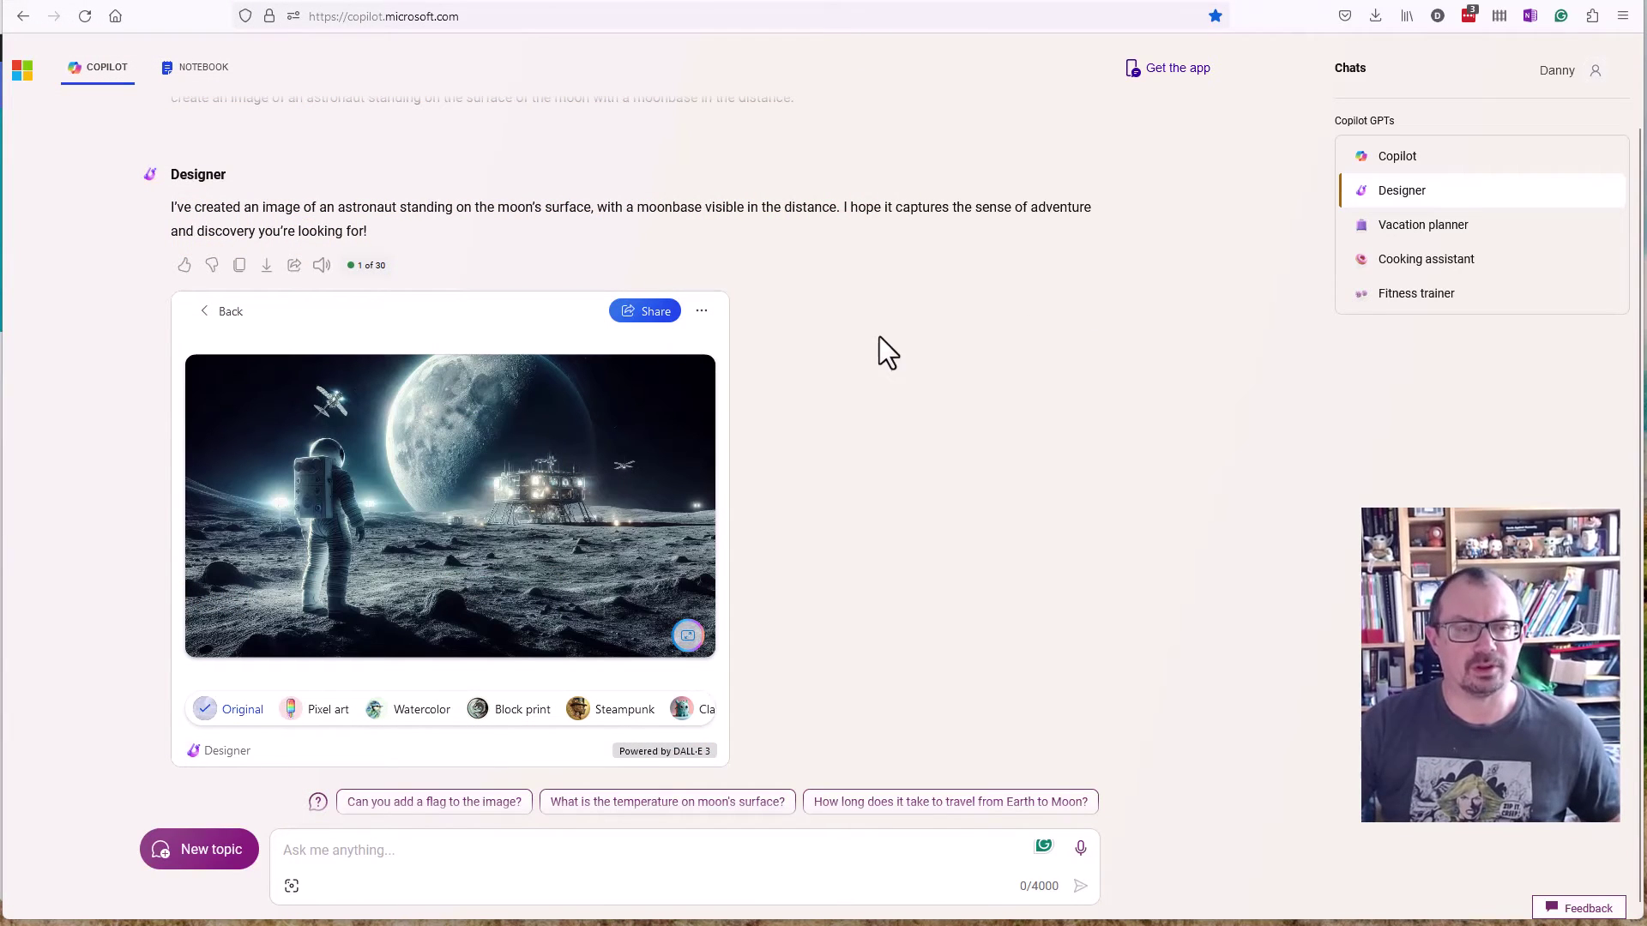
left_click(702, 311)
left_click(659, 342)
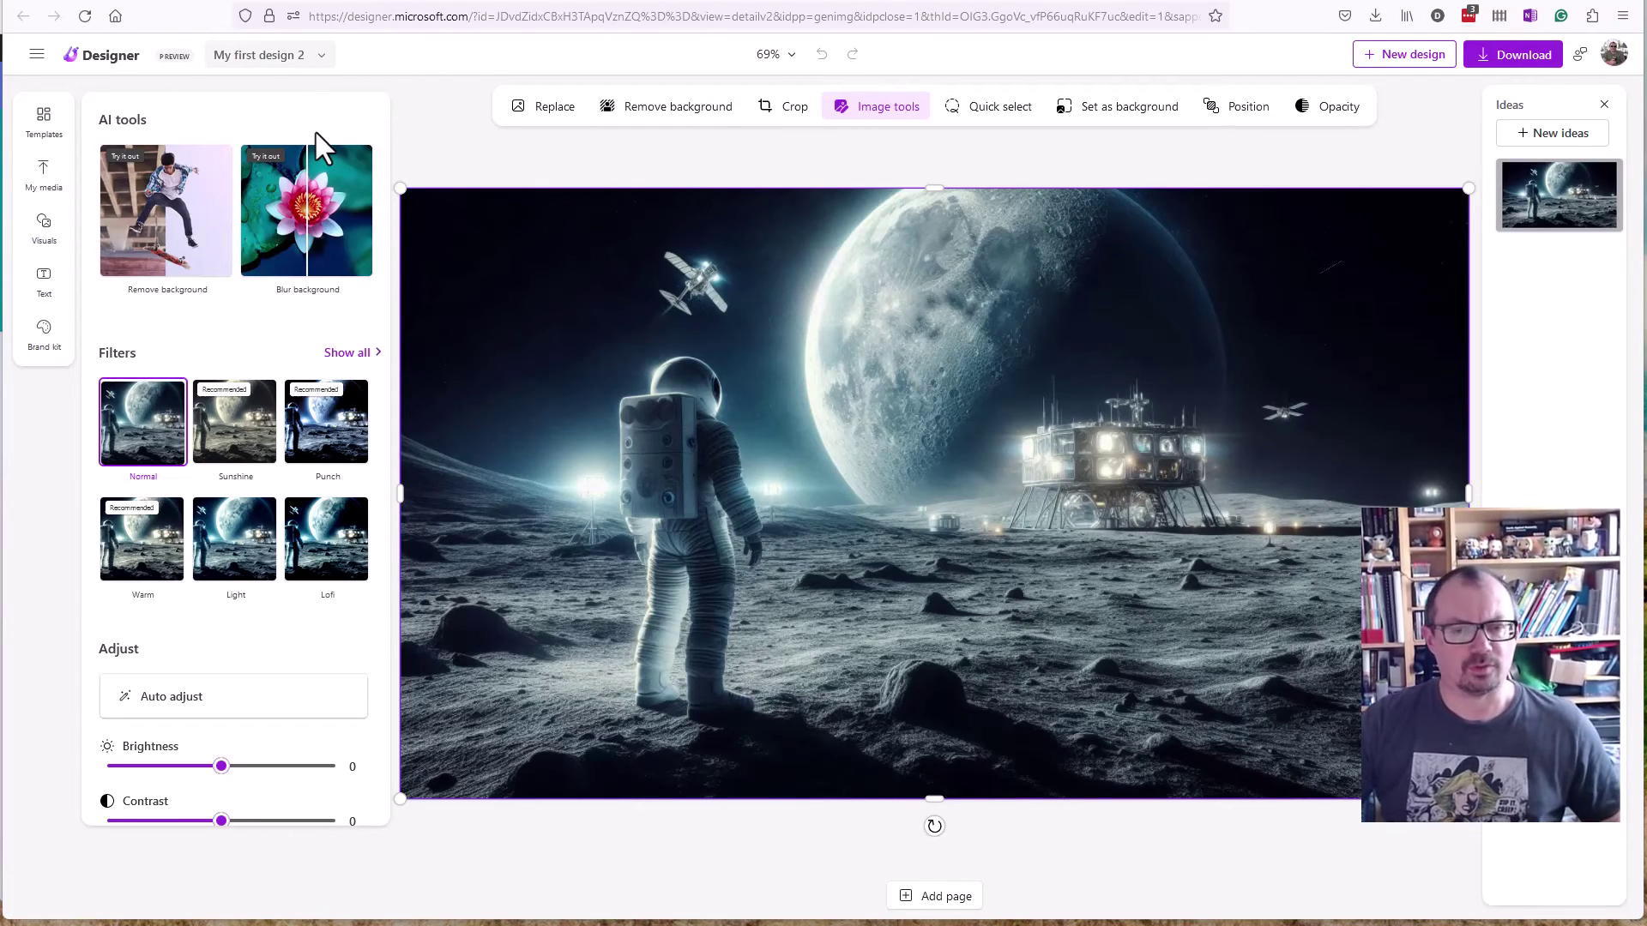
Show the design templates from the Templates entry in Designer's left rail
left_click(39, 120)
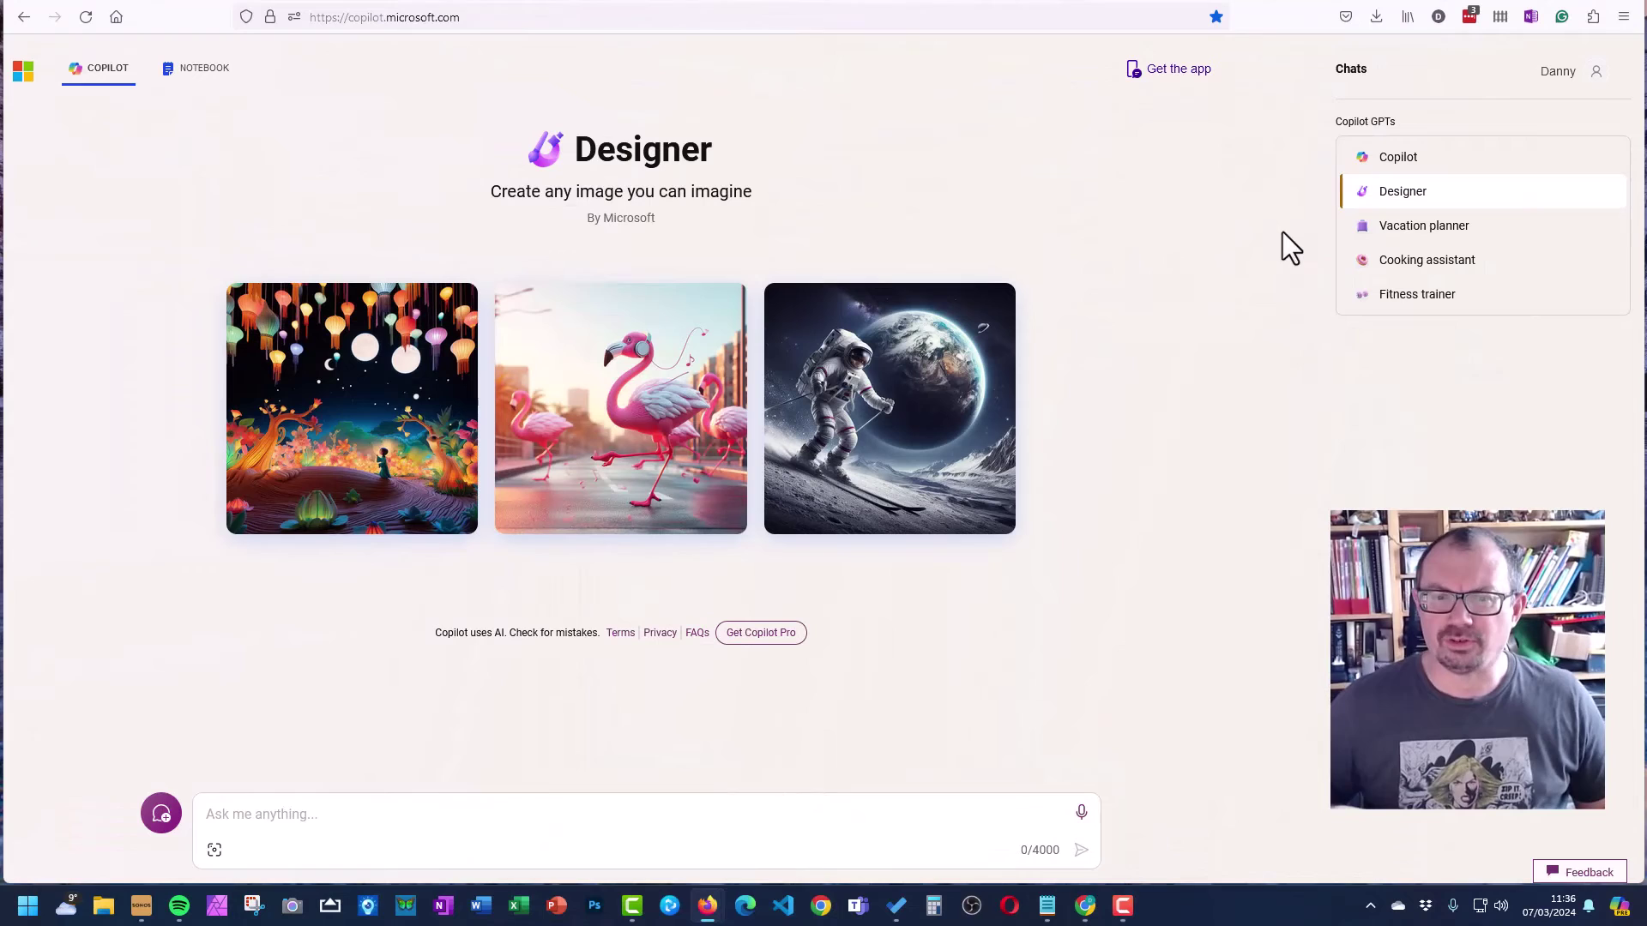
View the Vacation planner, Cooking assistant and Fitness trainer GPT pages, then go back to Copilot
left_click(1422, 234)
left_click(1416, 266)
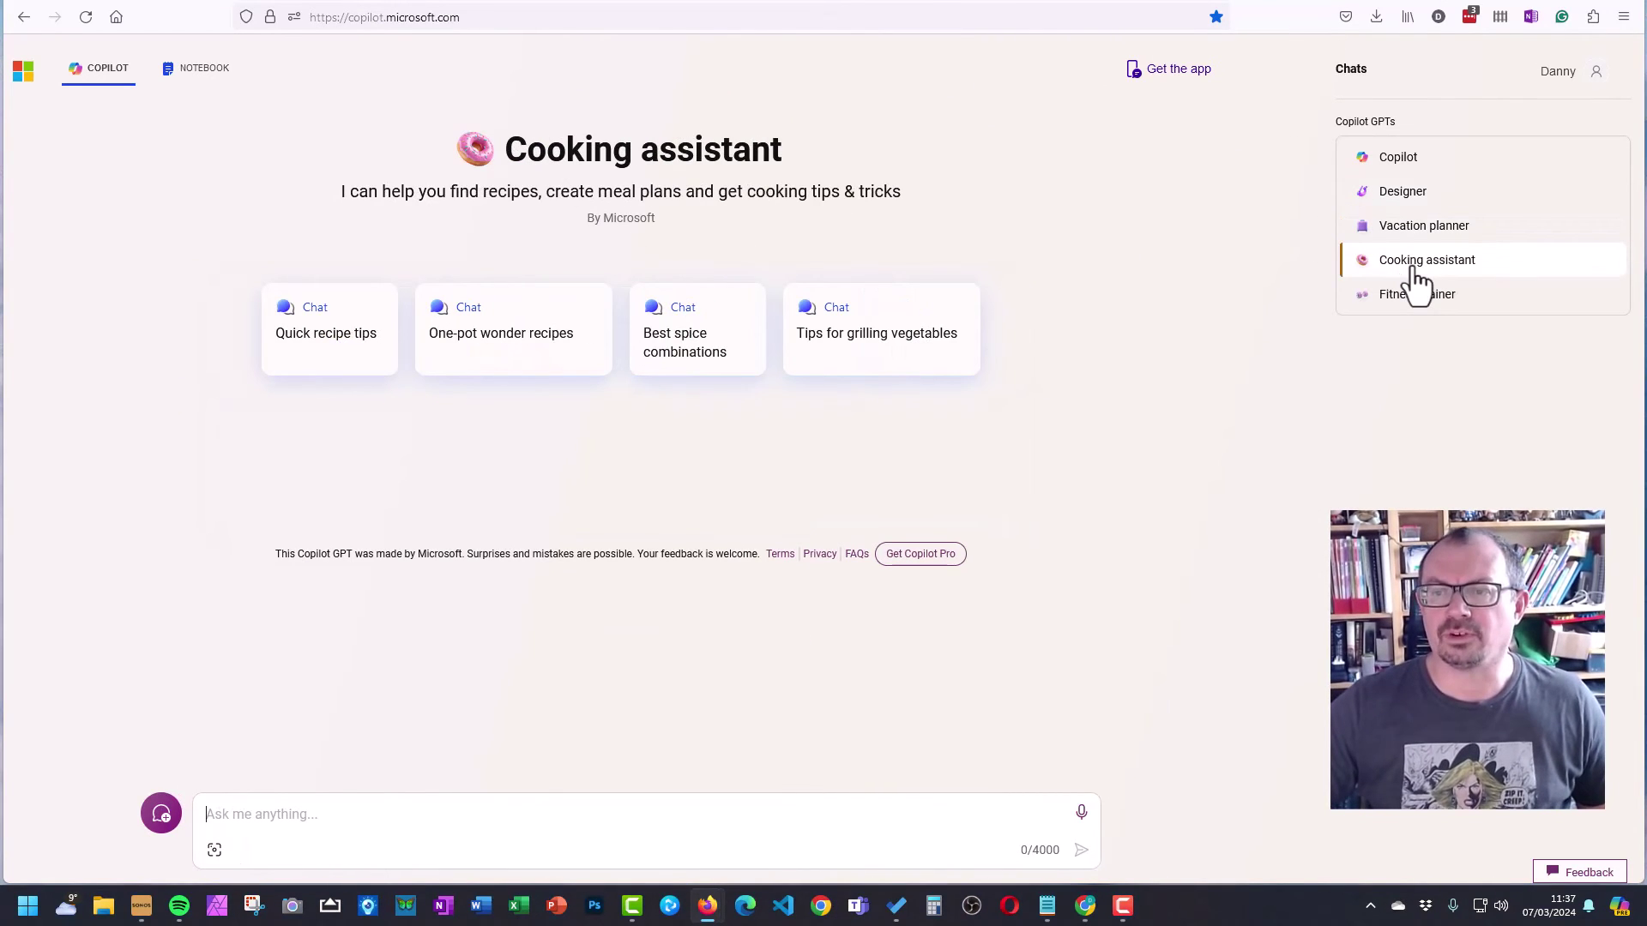
left_click(1427, 296)
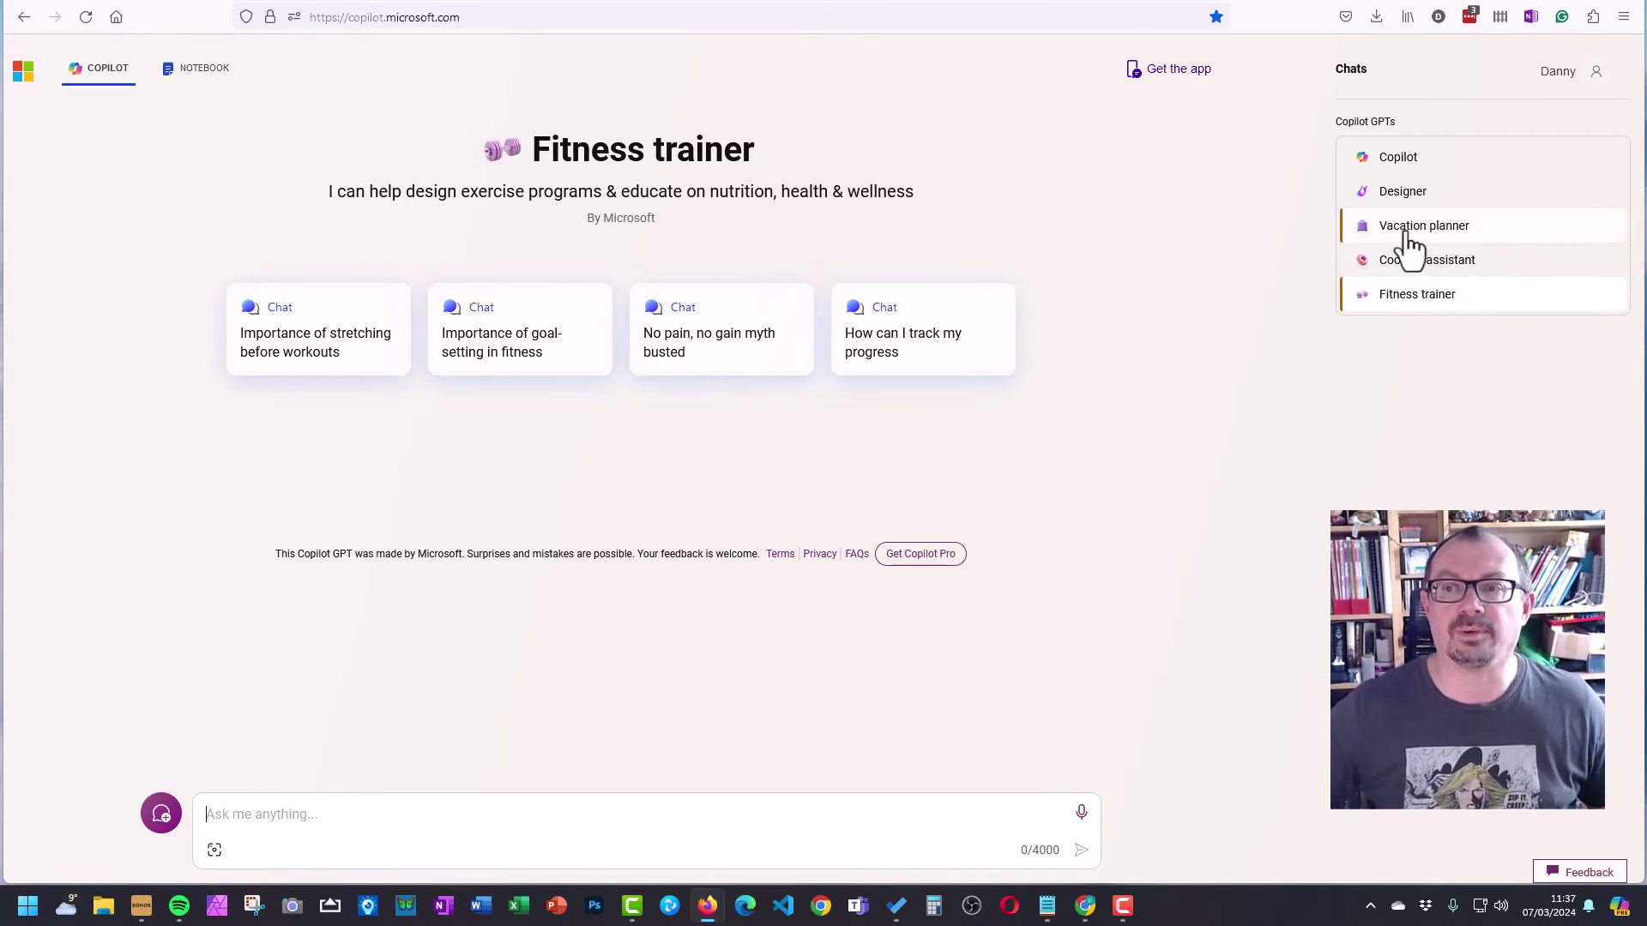
left_click(1394, 157)
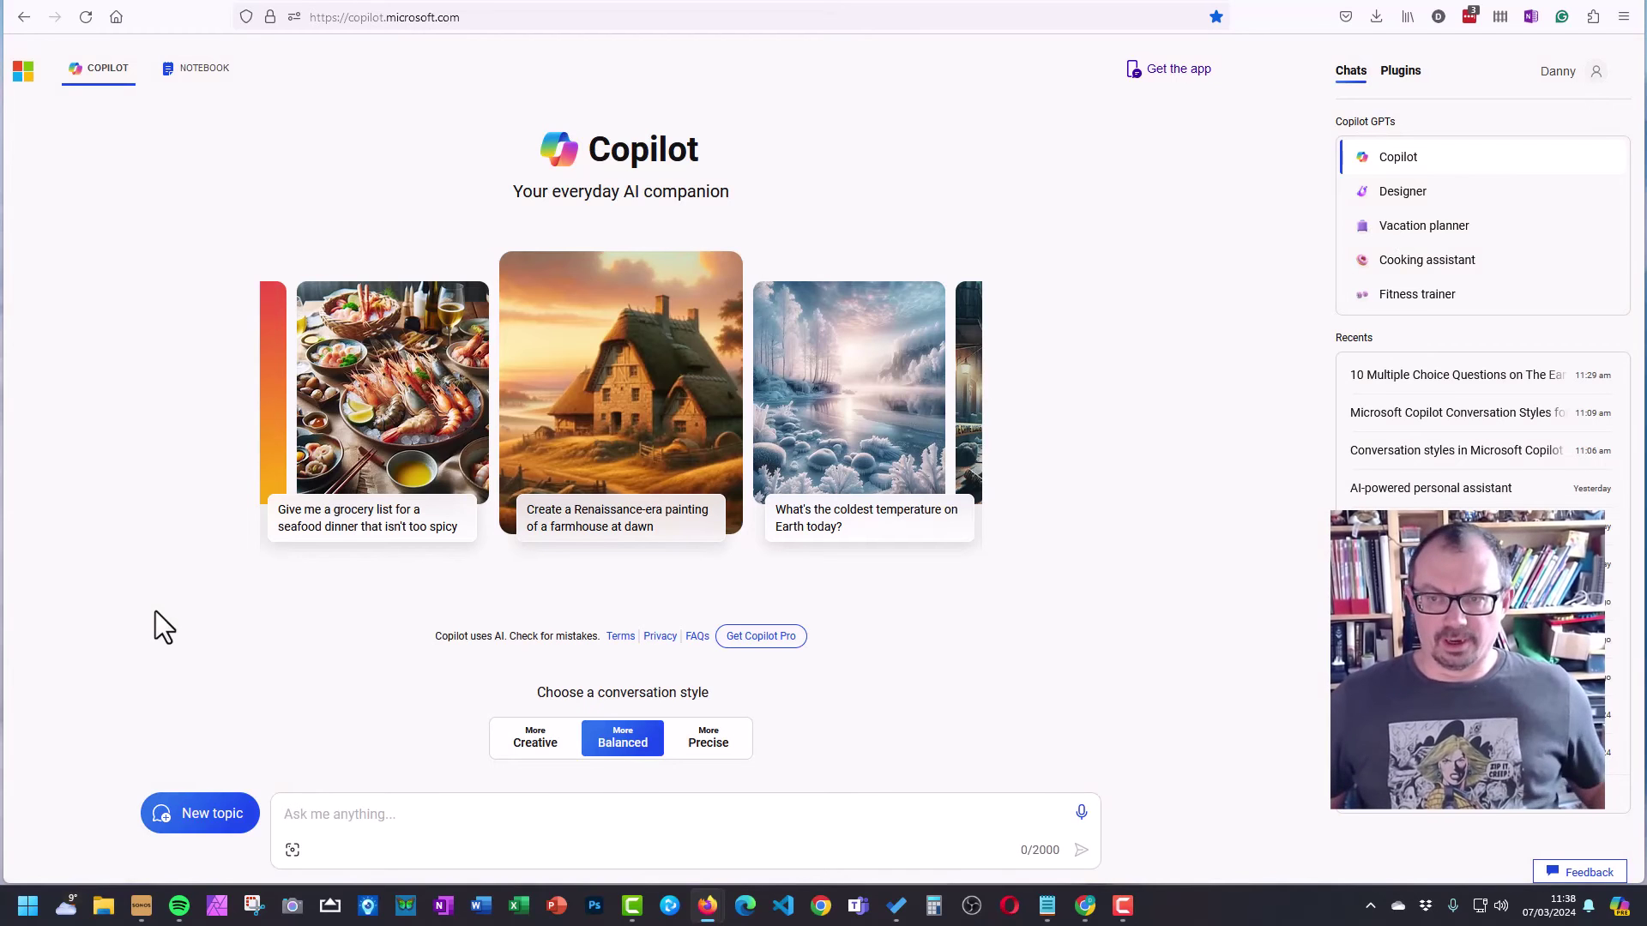